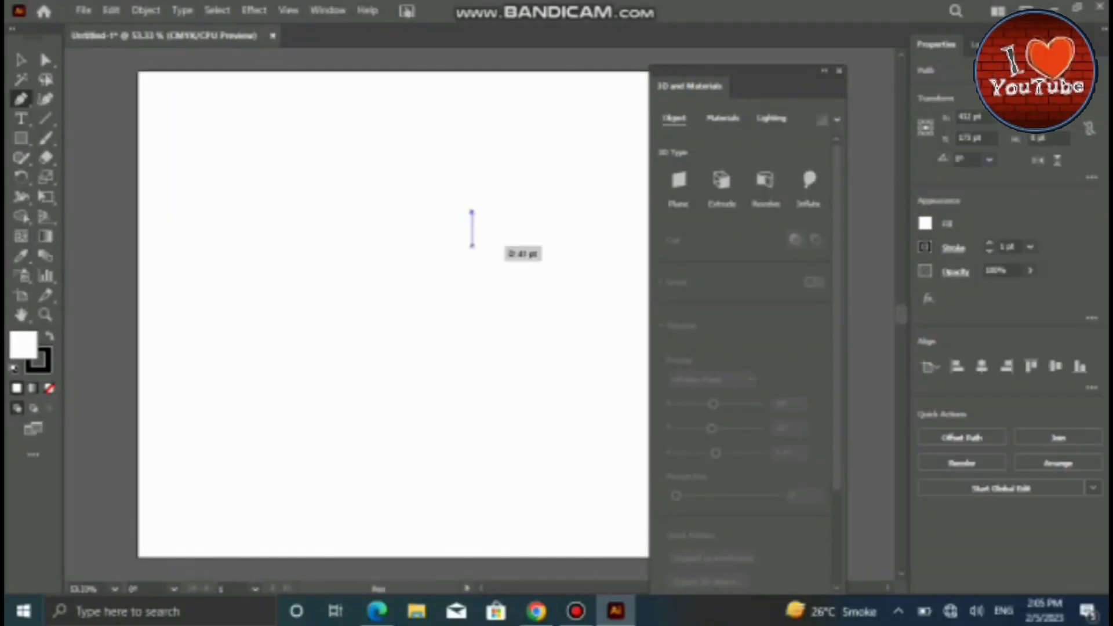
Draw the bottle's half profile with the Pen tool and revolve it into a black 3D bottle
click(472, 259)
click(500, 272)
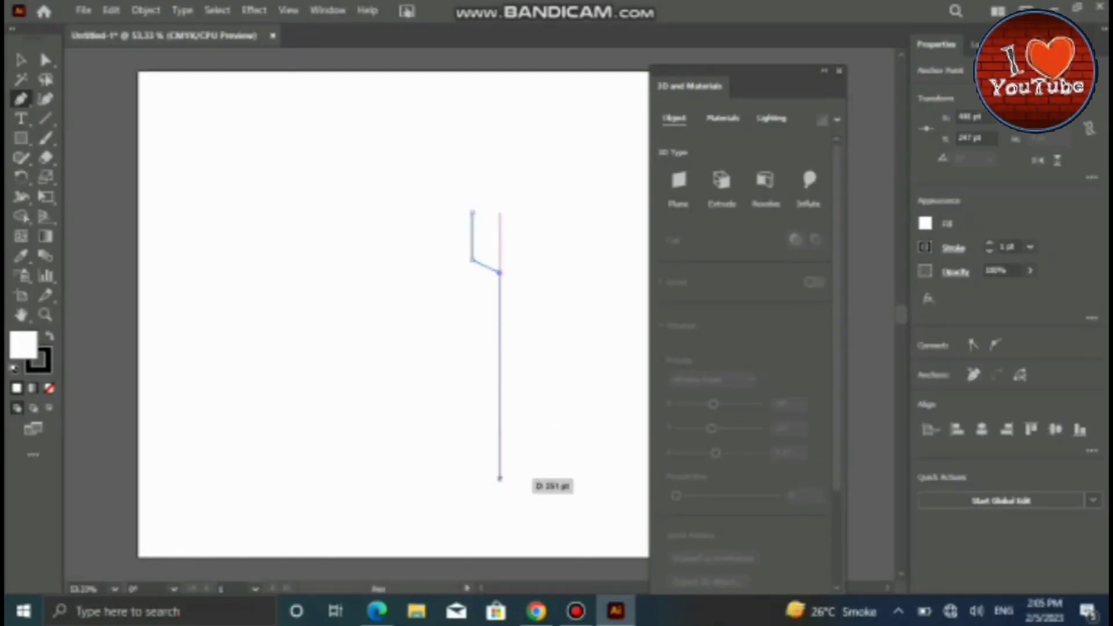
click(499, 496)
click(254, 10)
click(466, 123)
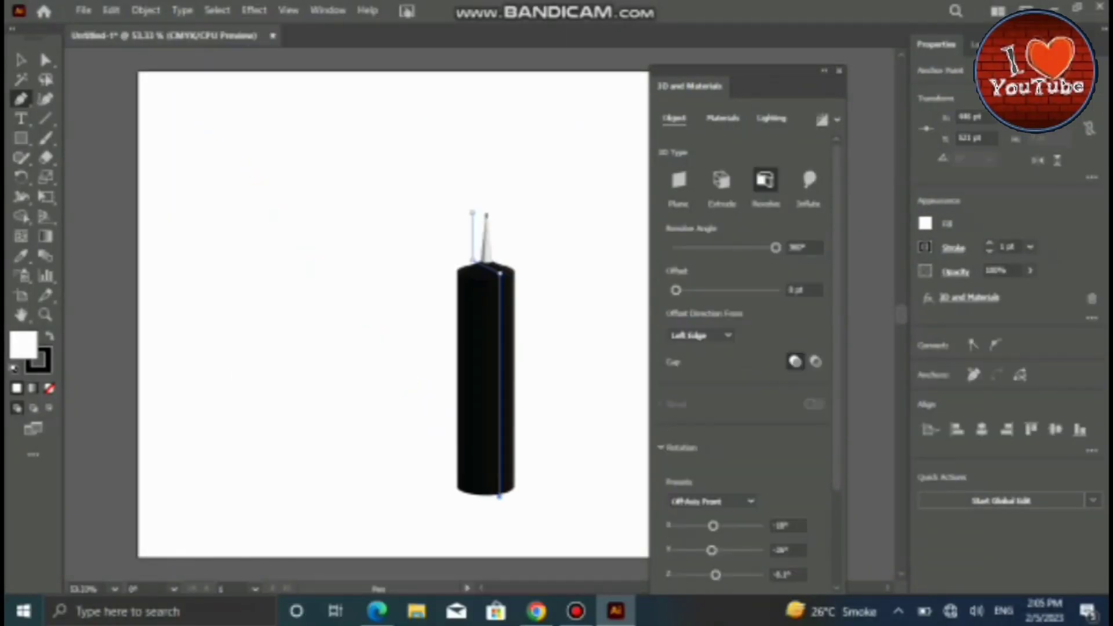
key(ctrl+z)
click(472, 211)
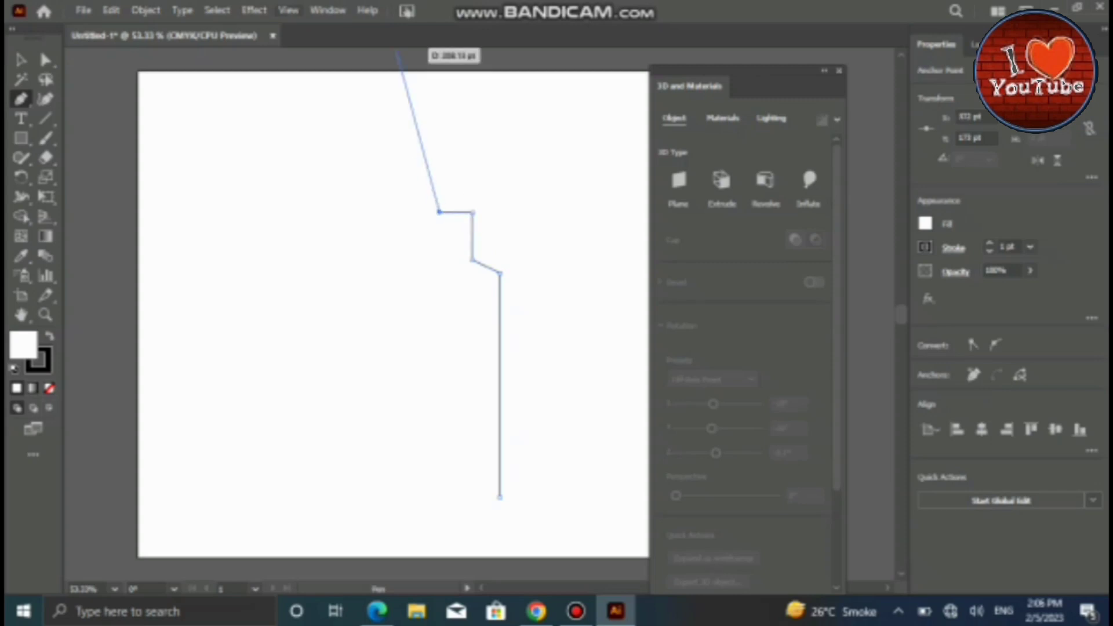
click(253, 10)
click(467, 124)
Stretch the bottle taller at its top and base, and move it up and left
key(v)
click(469, 347)
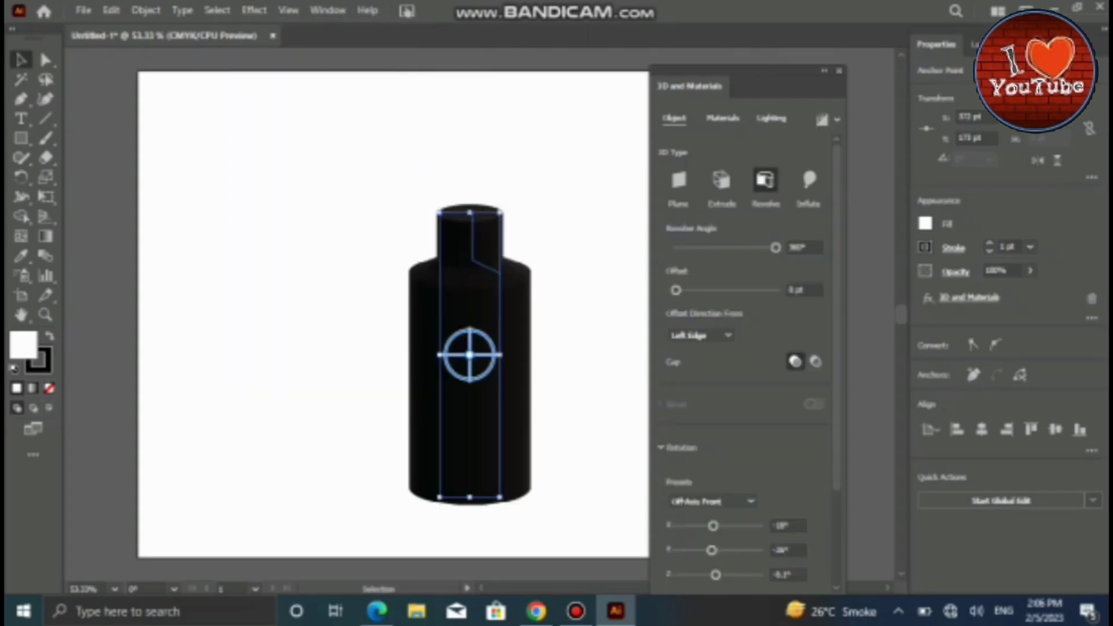
drag(499, 497, 499, 539)
drag(470, 212, 470, 161)
drag(470, 347, 409, 315)
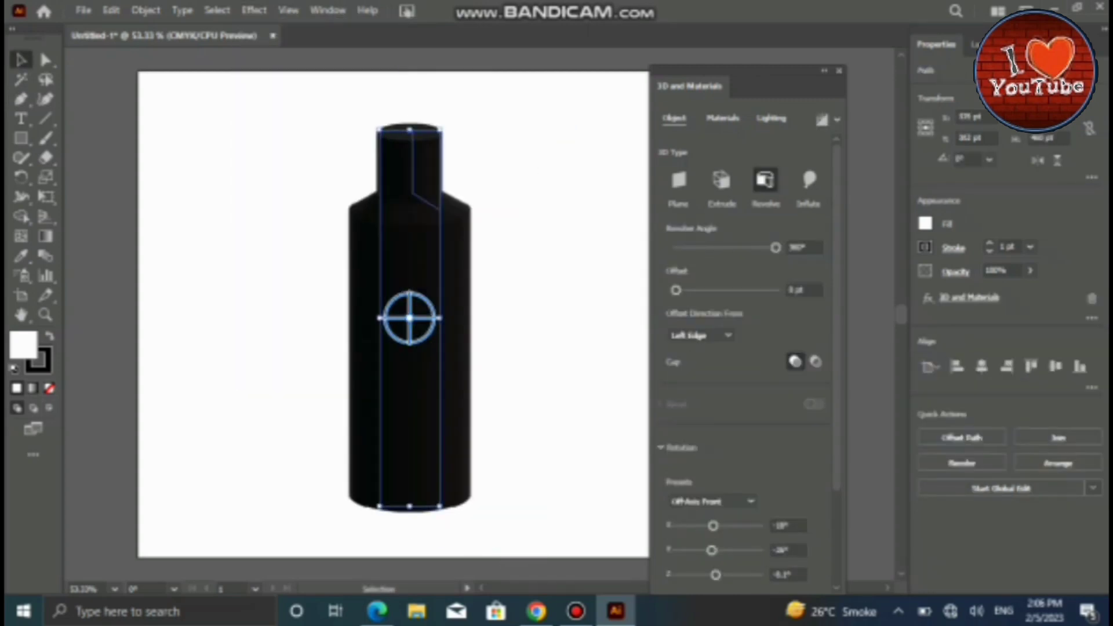
click(724, 118)
Raise light intensity, and set rotation about 84°, height about 71° and ambient about 157%
click(772, 118)
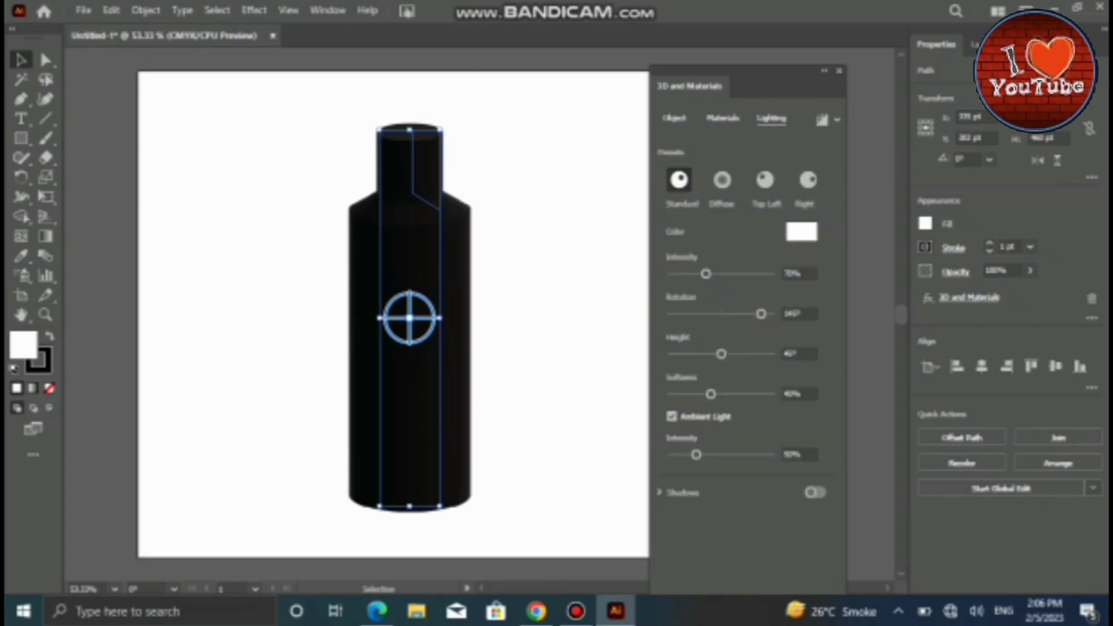
click(660, 493)
click(766, 180)
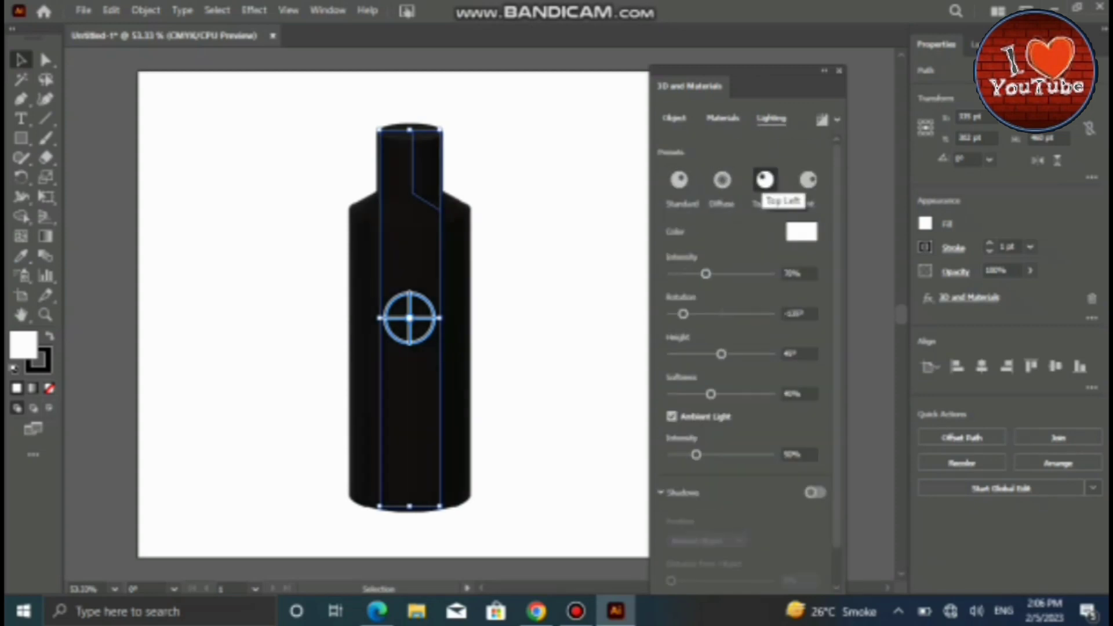
drag(410, 343, 437, 318)
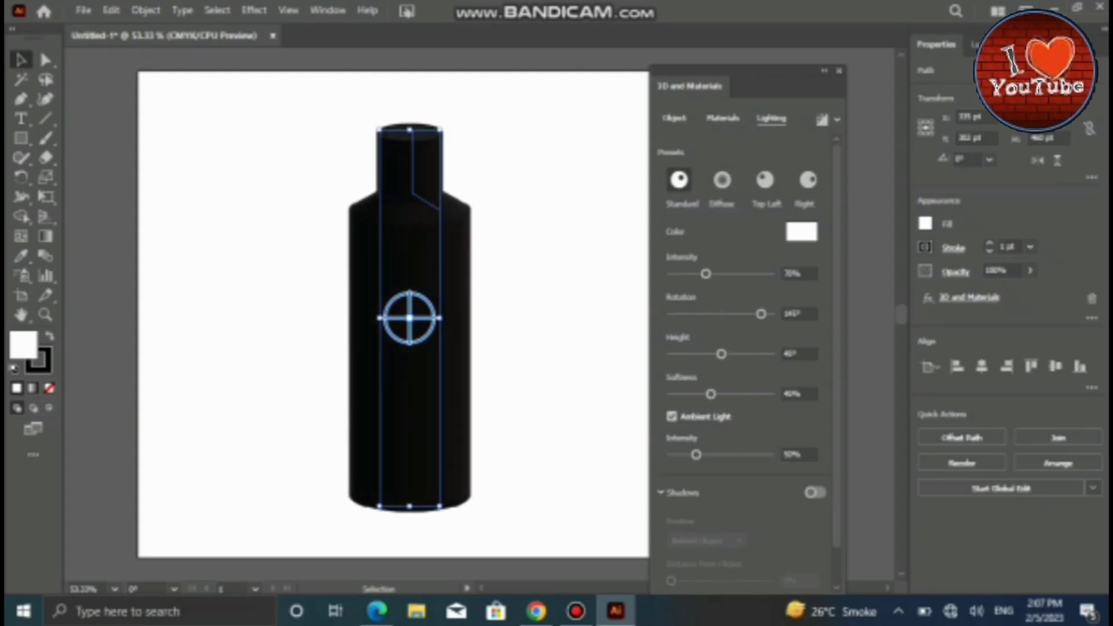
drag(752, 273, 758, 273)
drag(761, 313, 744, 313)
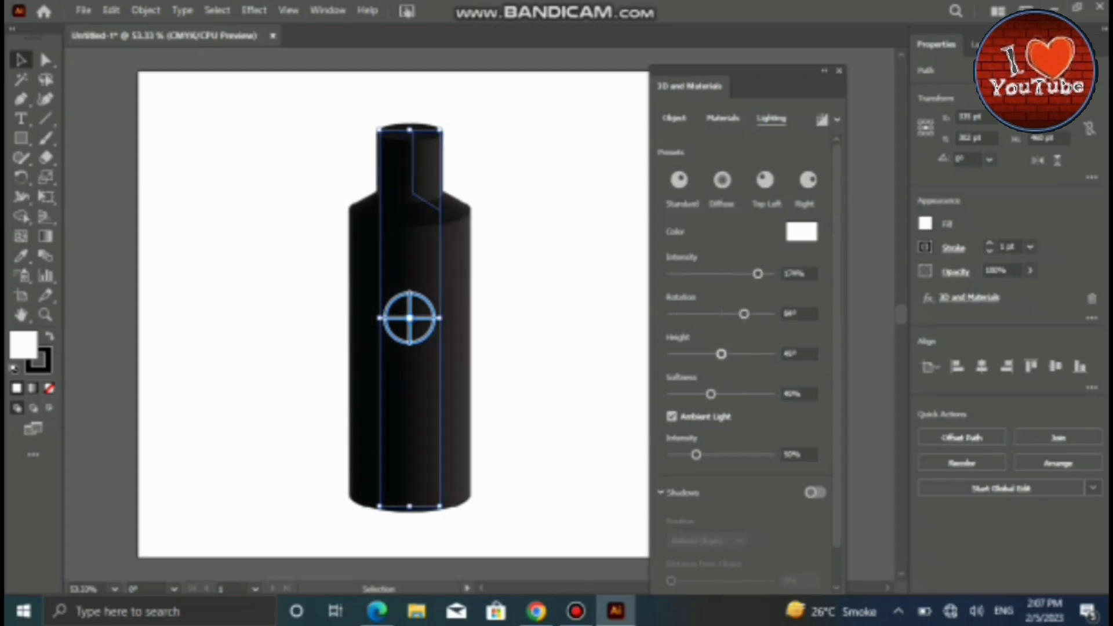
drag(721, 354, 749, 353)
drag(696, 454, 748, 455)
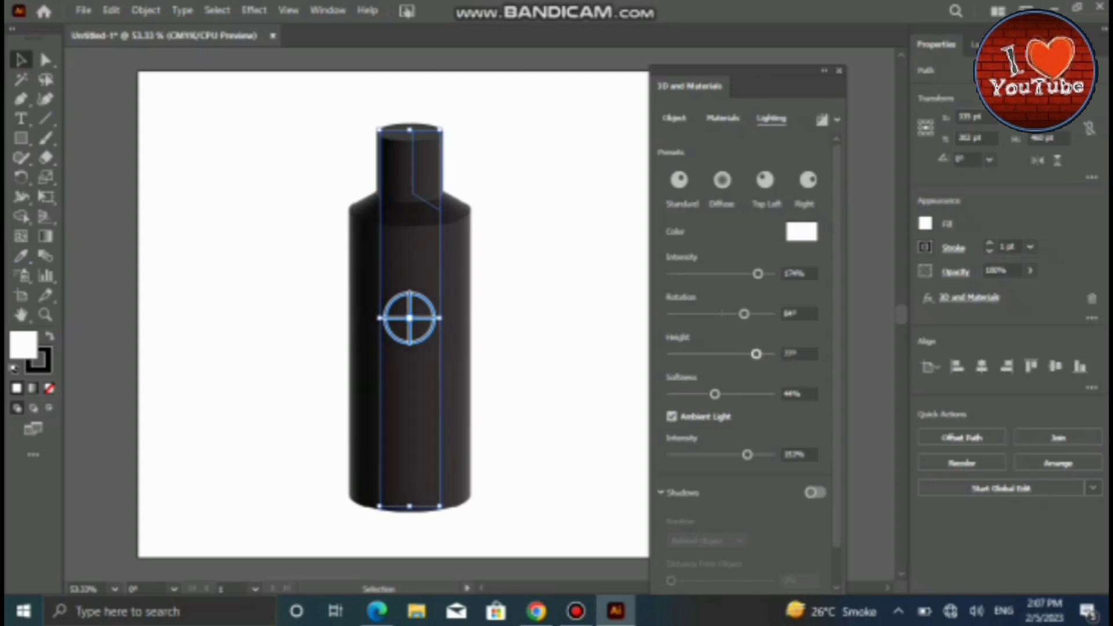
Set the light colour to red and shift the bottle down and left
click(801, 232)
click(728, 201)
drag(440, 324, 434, 347)
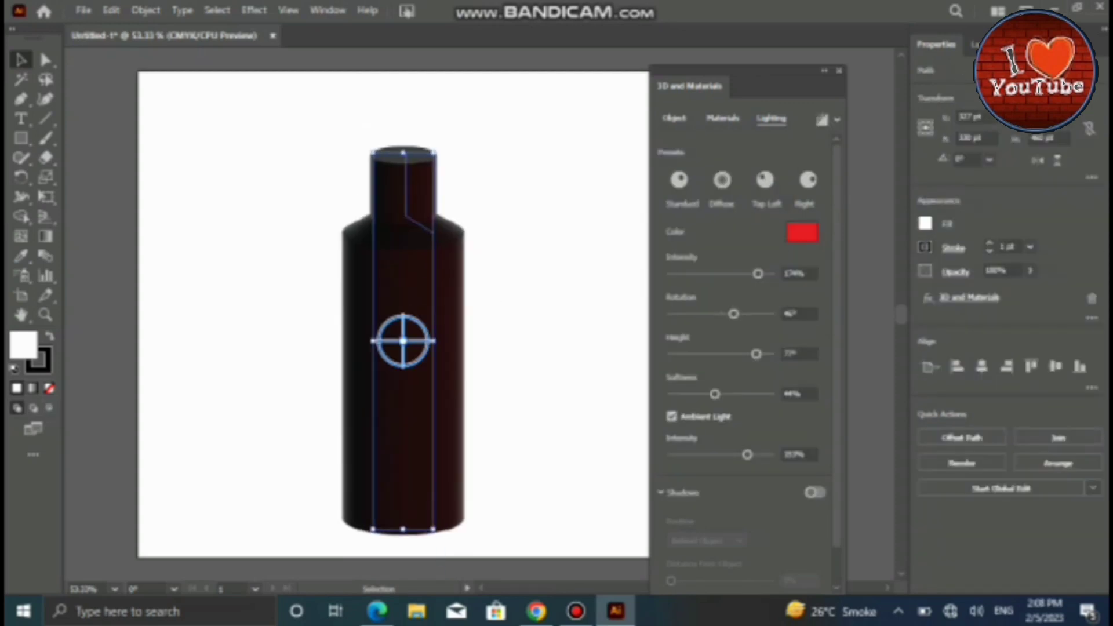
click(579, 464)
Browse the material presets and apply Fine Leather to the bottle
click(723, 118)
click(403, 348)
scroll(744, 272, down, 3)
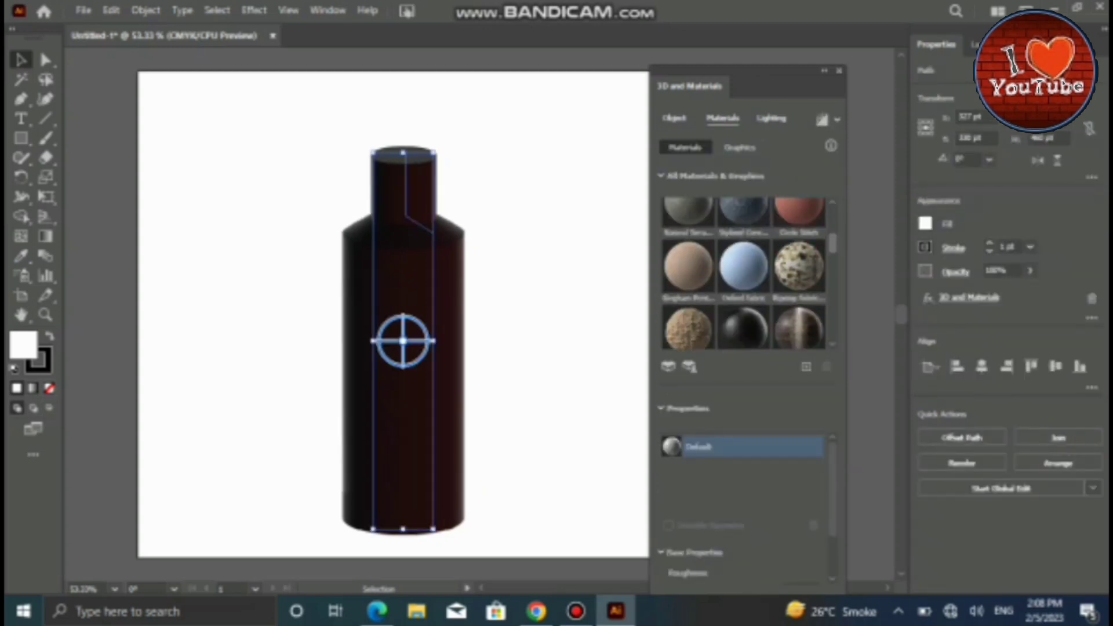
scroll(743, 273, down, 1)
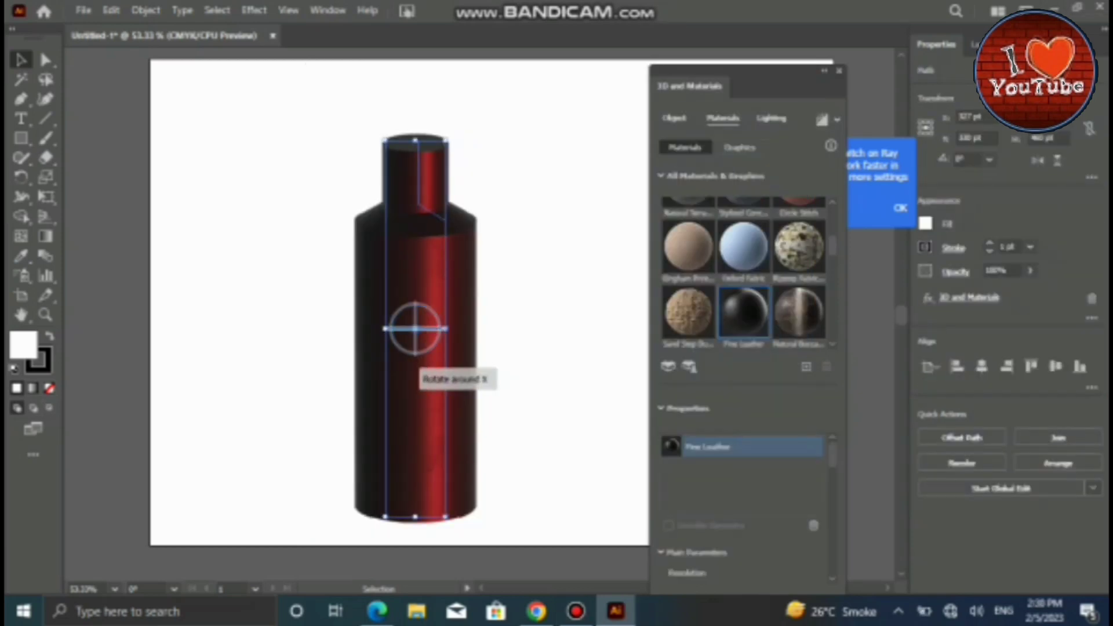
scroll(744, 272, down, 5)
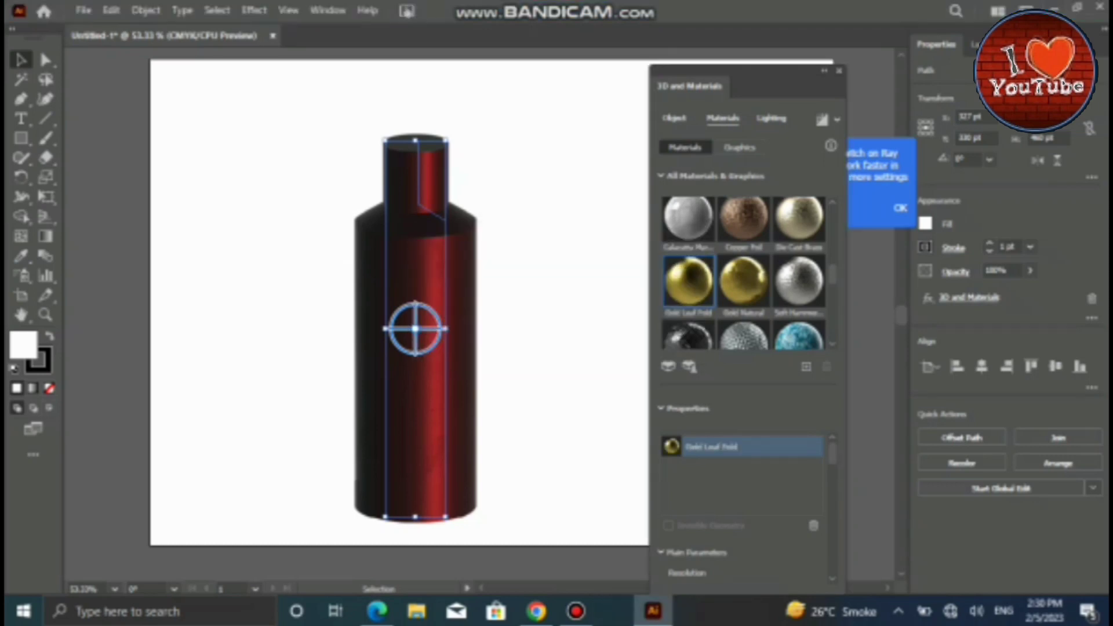
scroll(744, 272, down, 3)
scroll(744, 272, up, 3)
scroll(744, 273, down, 3)
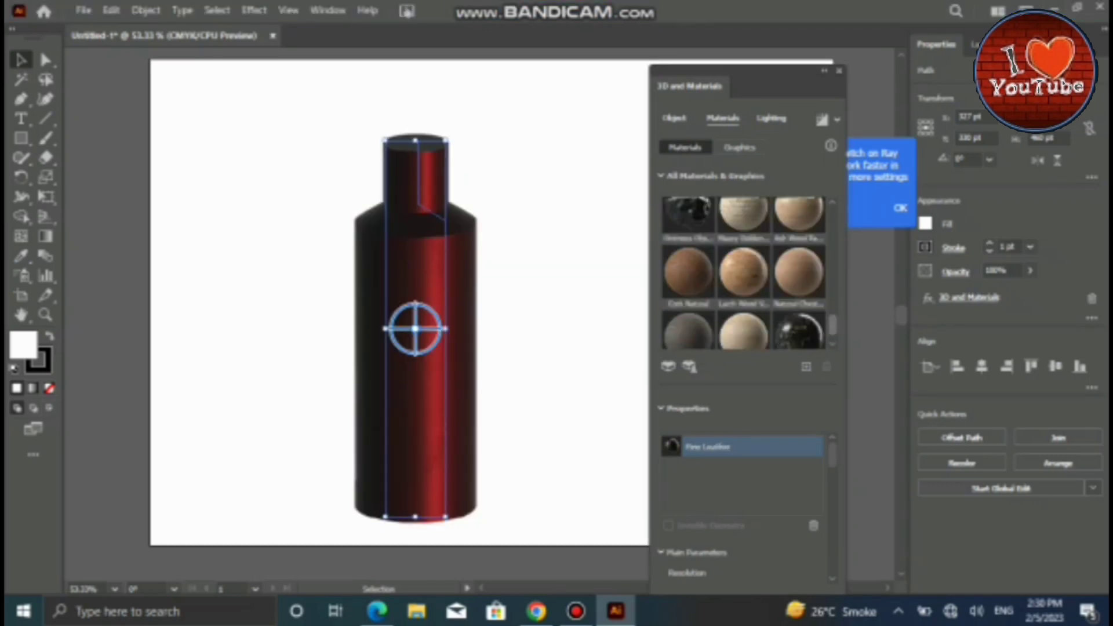
scroll(743, 272, up, 3)
click(674, 118)
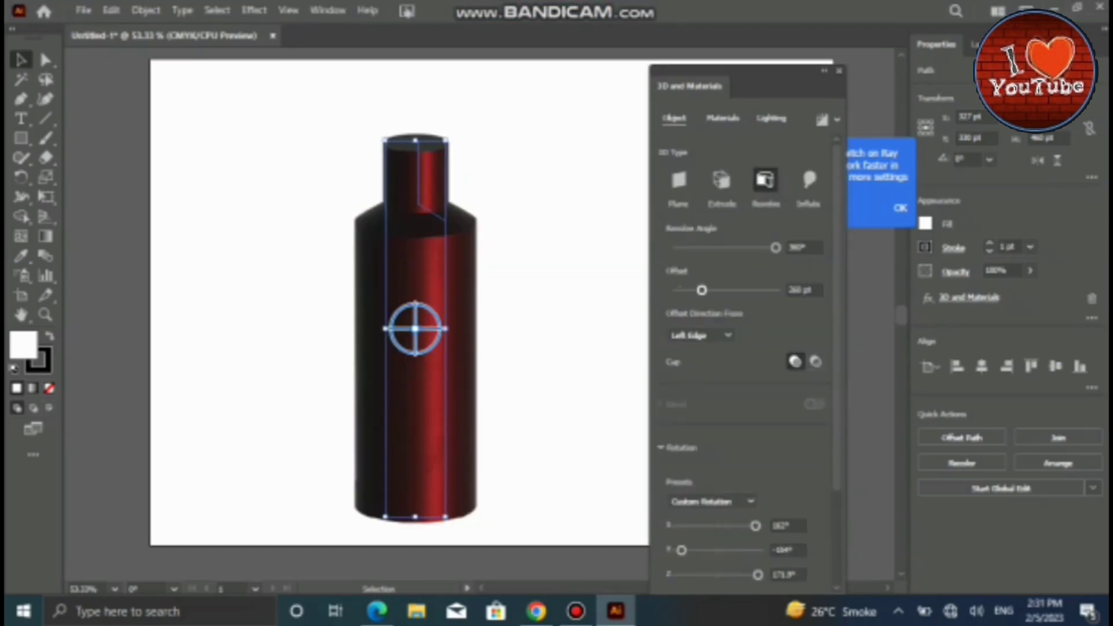
Reset the revolve offset to 0 pt and light the bottle from the right
drag(701, 290, 675, 289)
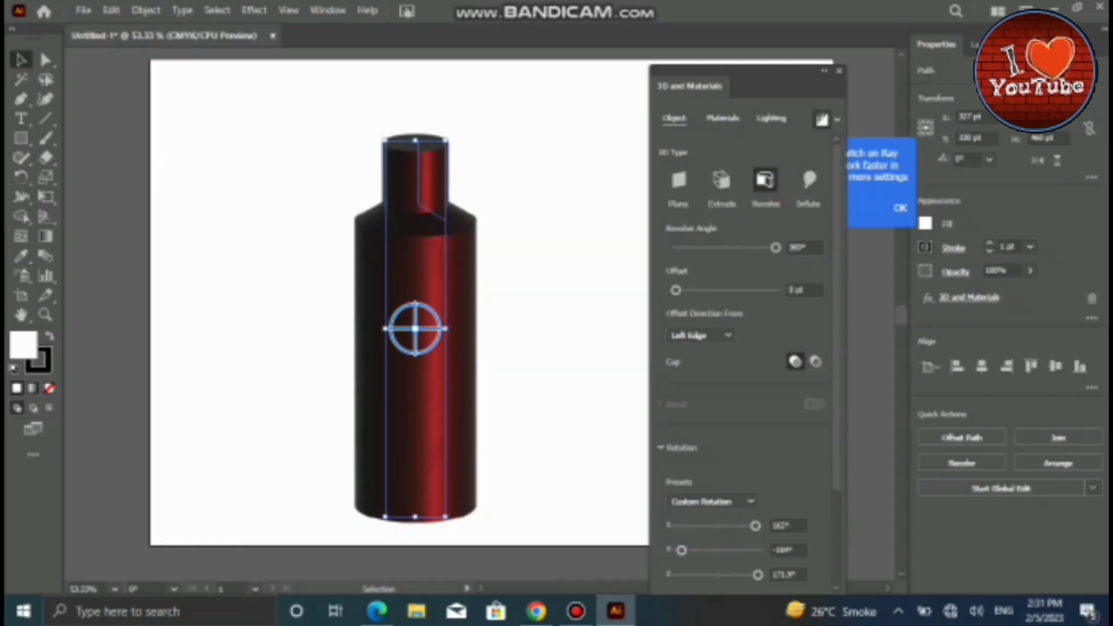
click(771, 118)
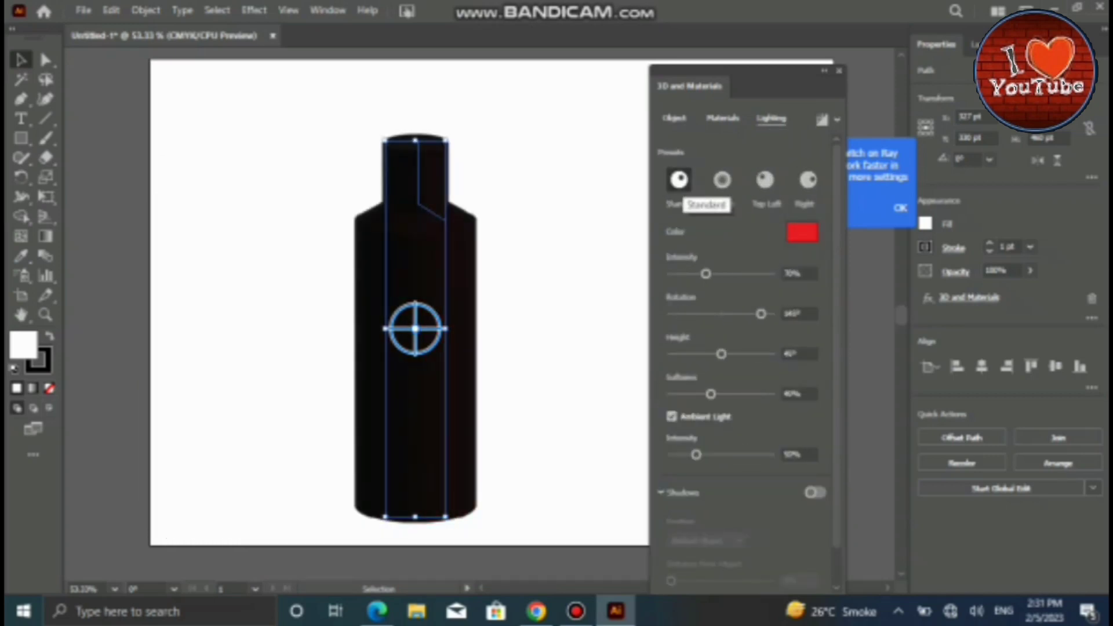
click(808, 180)
key(ctrl+shift+a)
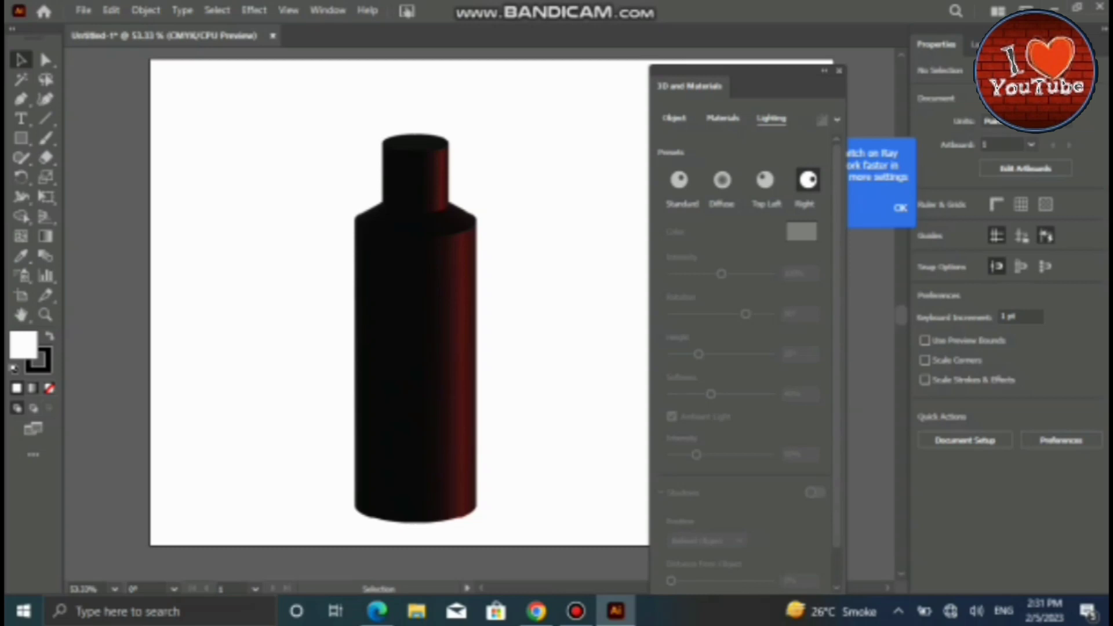
Switch the bottle to the Diffuse lighting preset with a red light colour
click(415, 324)
click(722, 180)
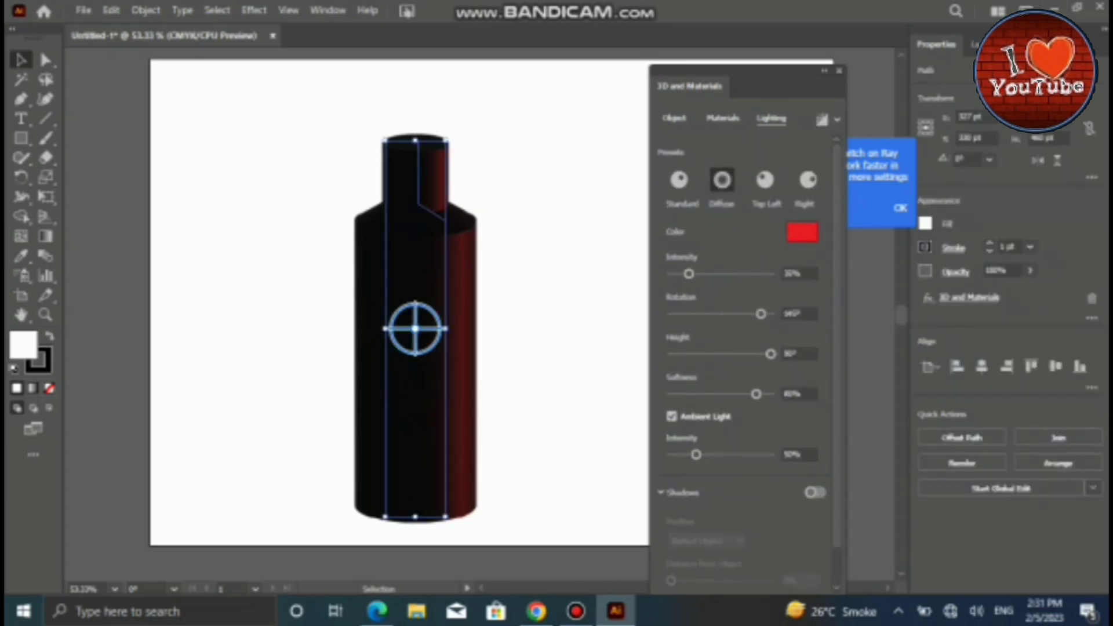
click(802, 232)
click(730, 201)
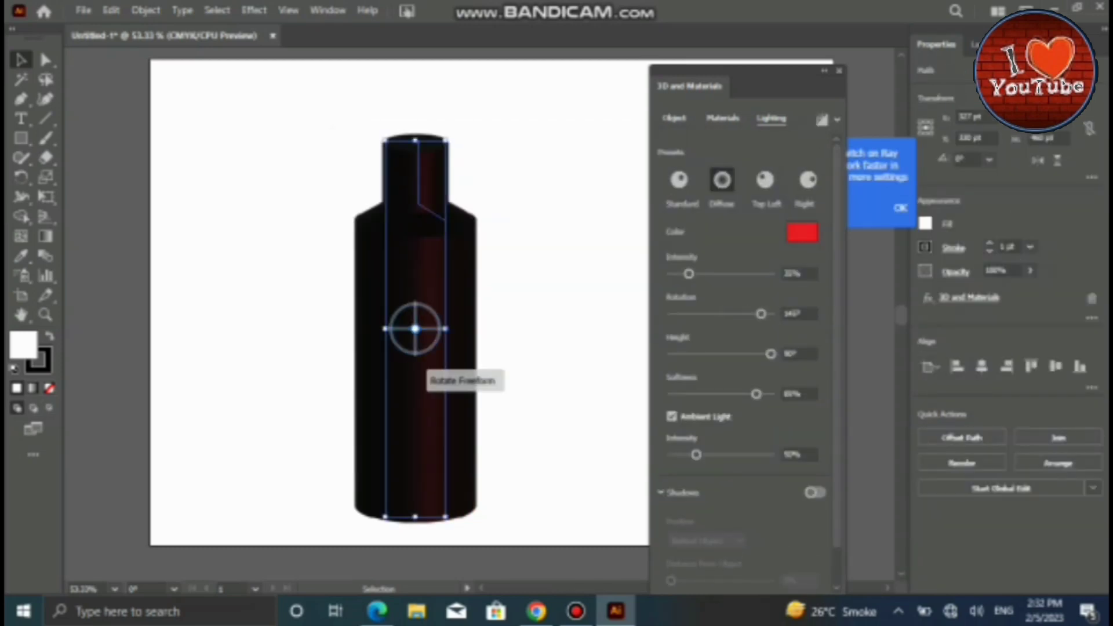
key(ctrl+shift+a)
Draw the cap profile, move it left of the bottle, and revolve it into a short cylinder
click(21, 99)
click(234, 140)
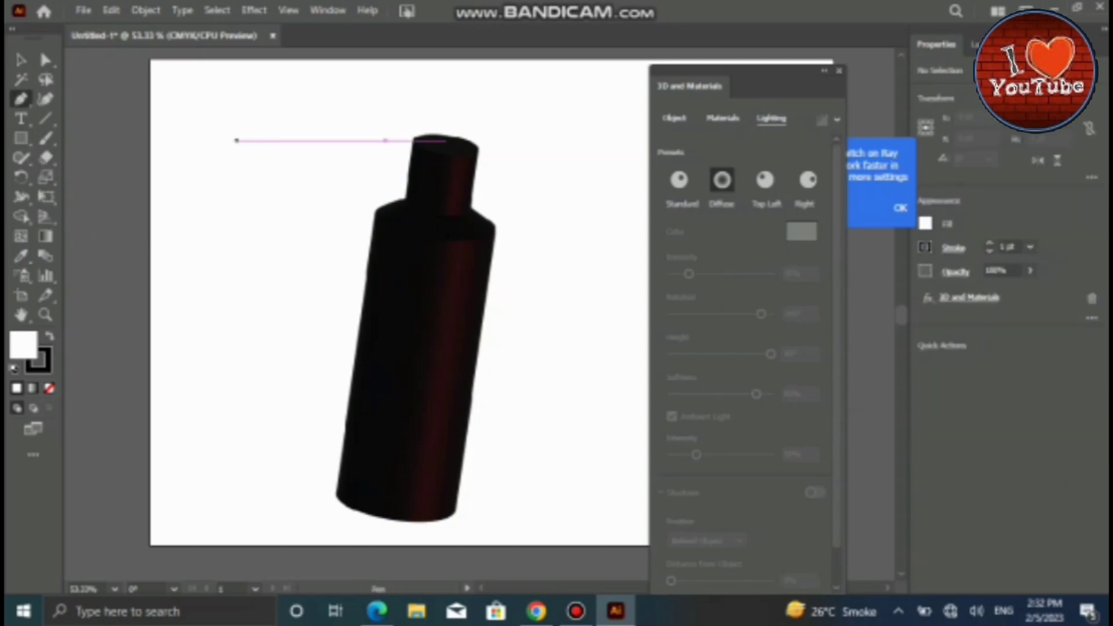
click(303, 139)
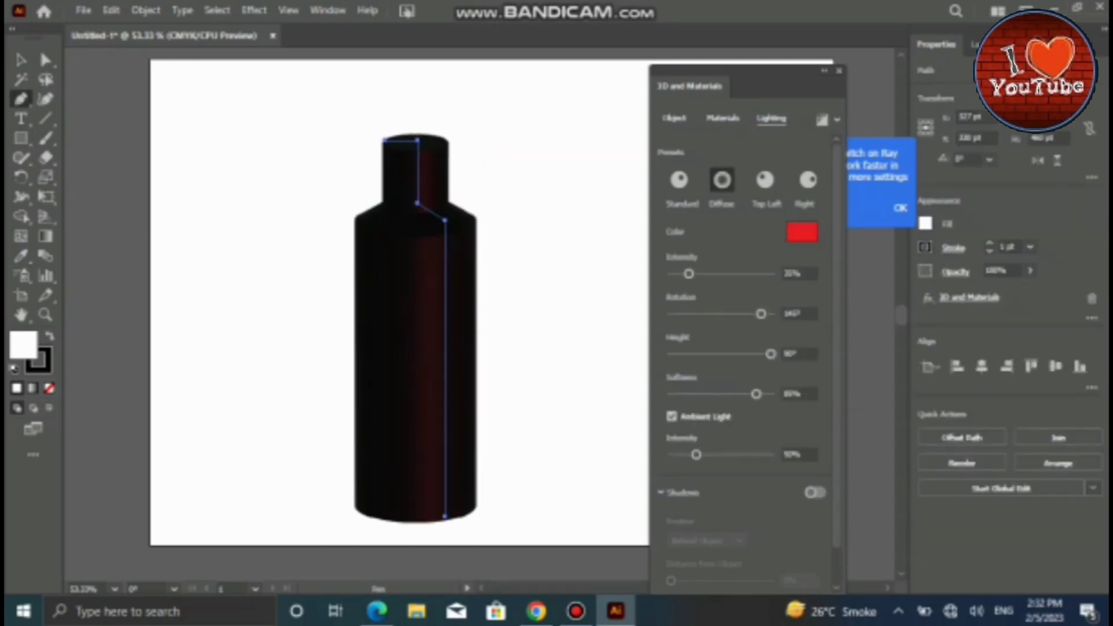
click(355, 212)
click(474, 212)
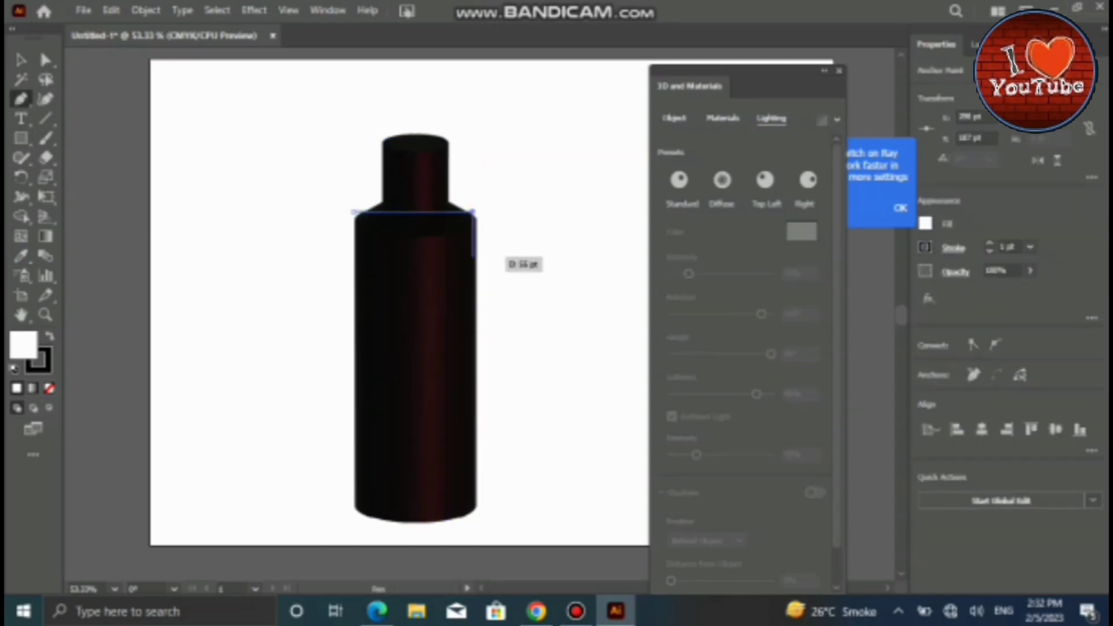
click(474, 258)
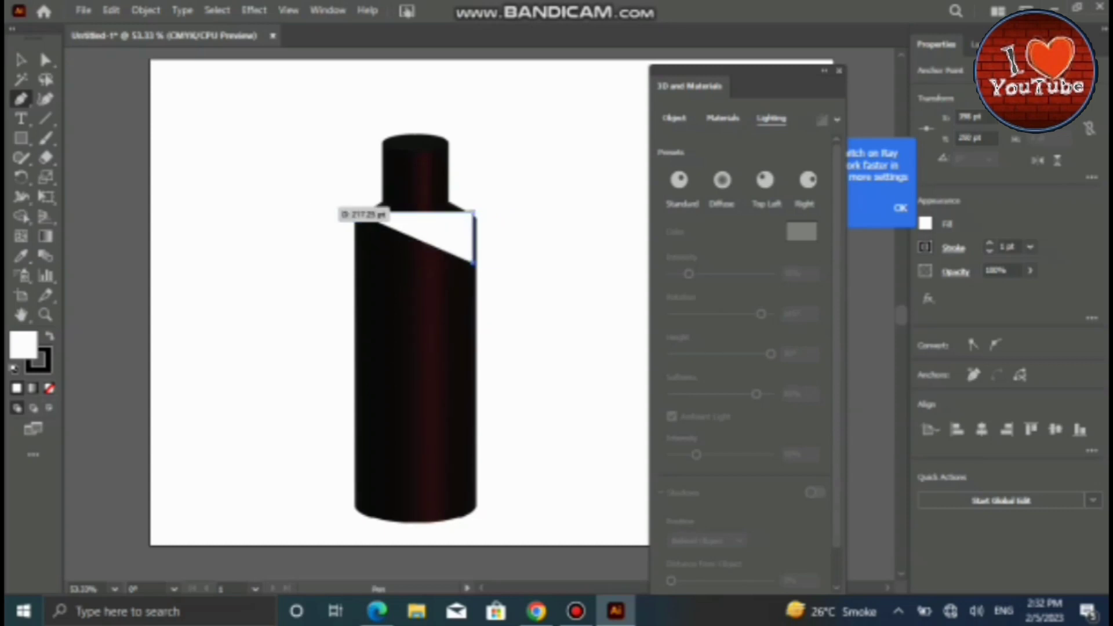
key(v)
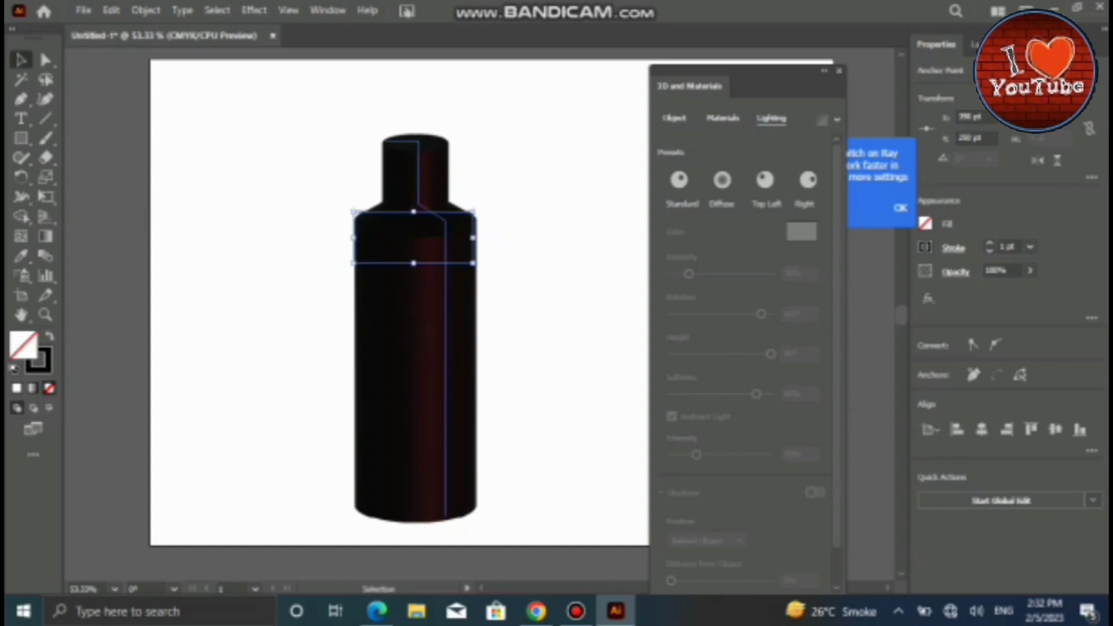
drag(414, 238, 251, 252)
click(253, 10)
click(284, 27)
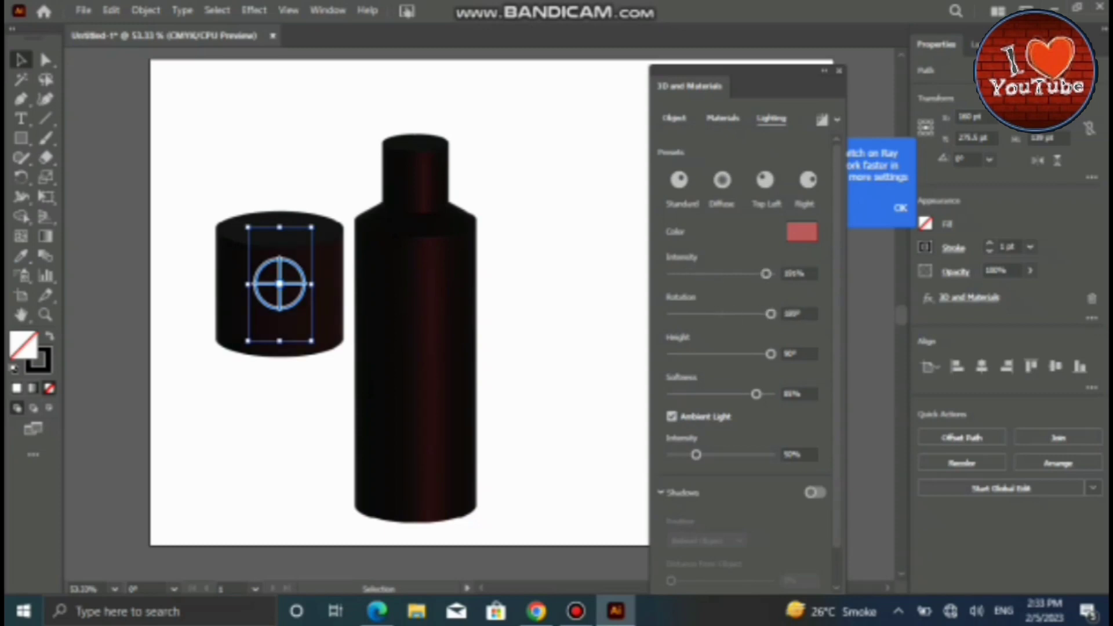
Apply the Fine Leather material to the cap
click(722, 118)
scroll(743, 272, down, 2)
scroll(744, 272, down, 2)
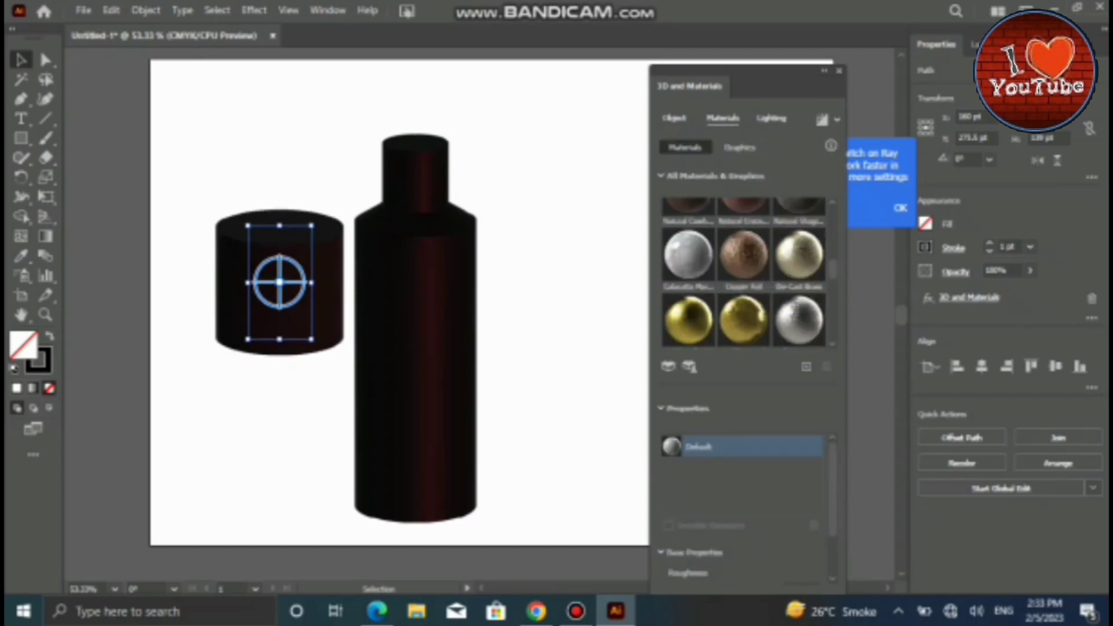
scroll(744, 273, down, 2)
click(744, 260)
Move and narrow the cap so it sits on the bottle's neck
click(415, 348)
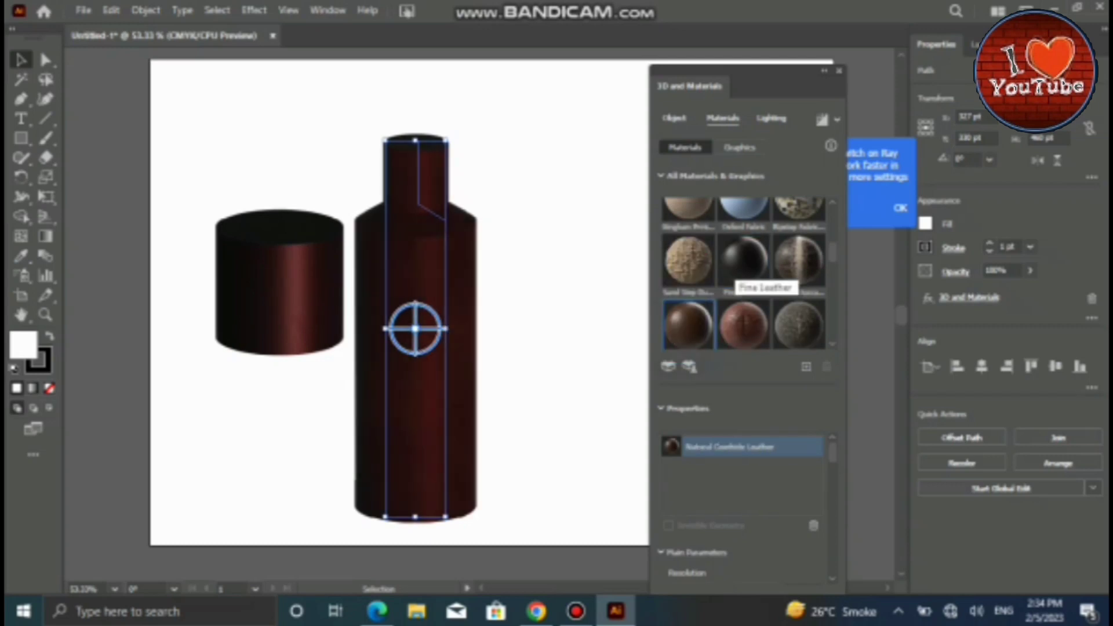
mouse_move(409, 100)
mouse_down()
mouse_move(473, 210)
mouse_move(472, 174)
mouse_move(416, 159)
mouse_up()
click(455, 158)
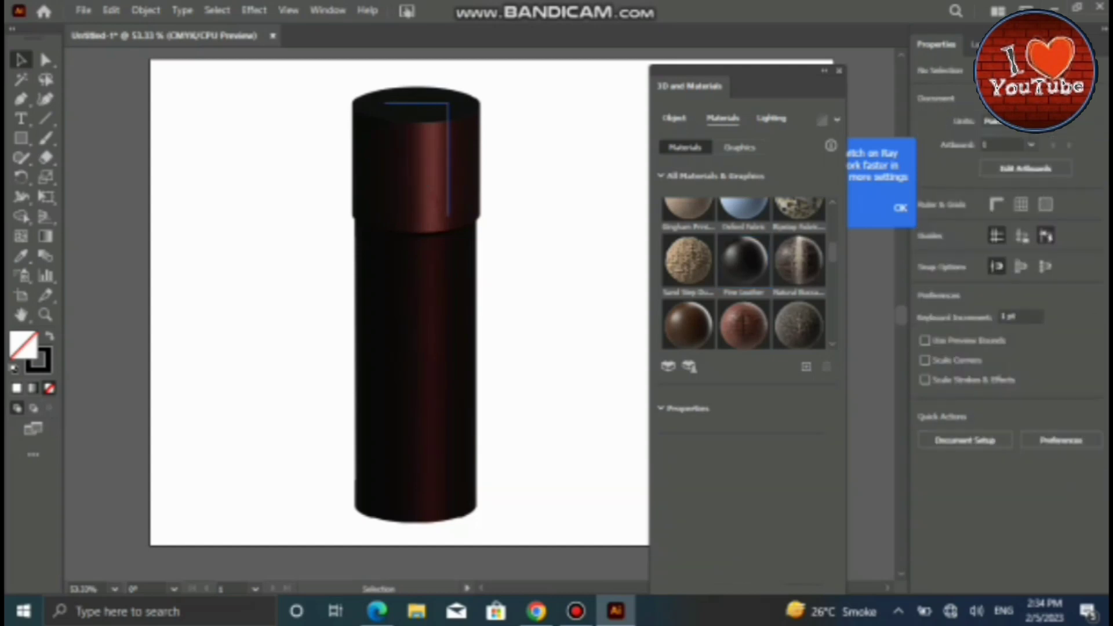
click(455, 158)
drag(384, 103, 435, 216)
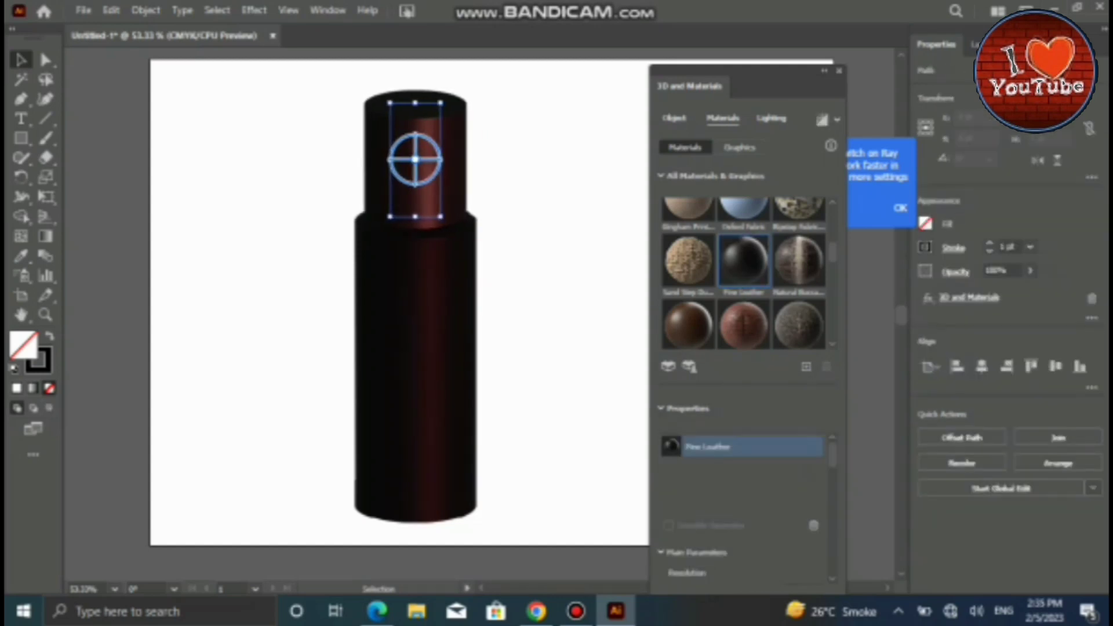
drag(418, 149, 462, 152)
click(422, 137)
click(493, 152)
drag(267, 121, 417, 231)
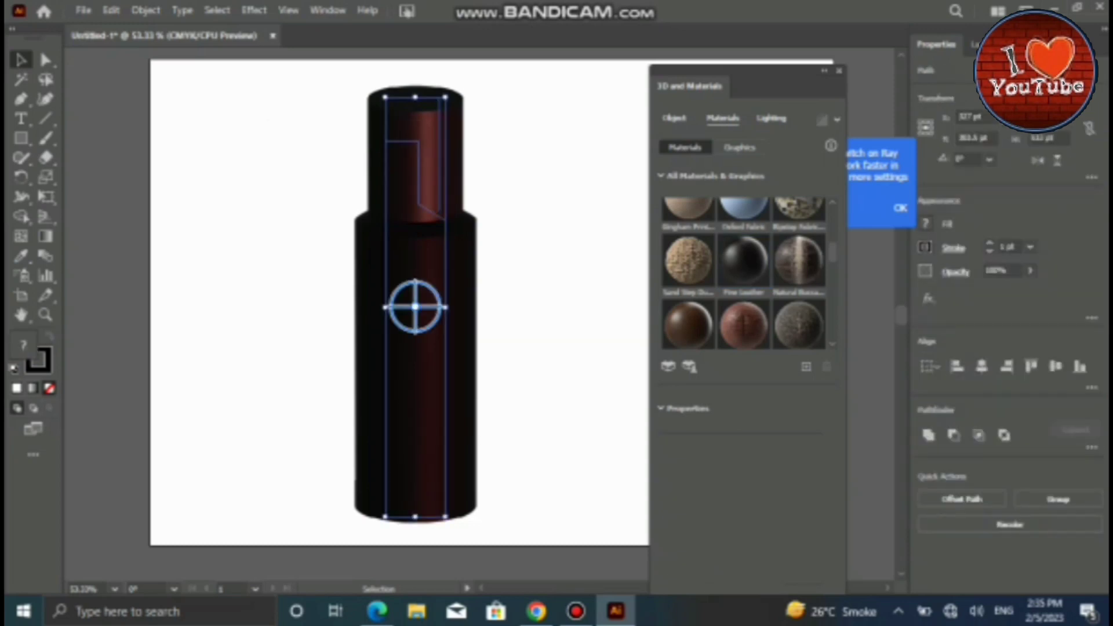
key(ctrl+shift+a)
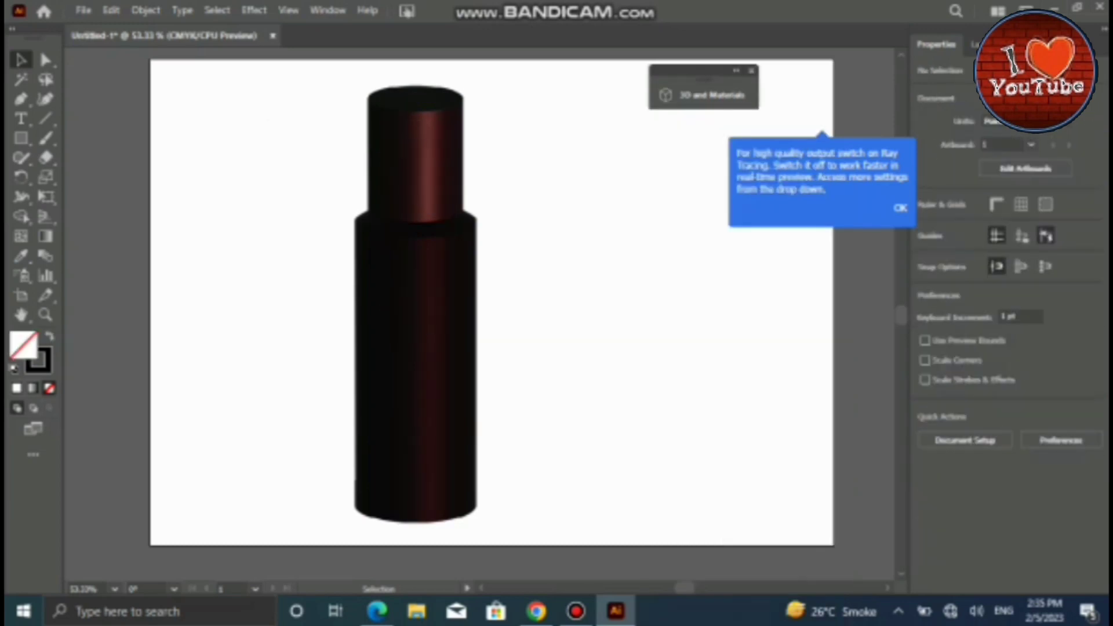
Create the FOGG text beside the bottle and enlarge it, trying the Tahoma font
click(544, 252)
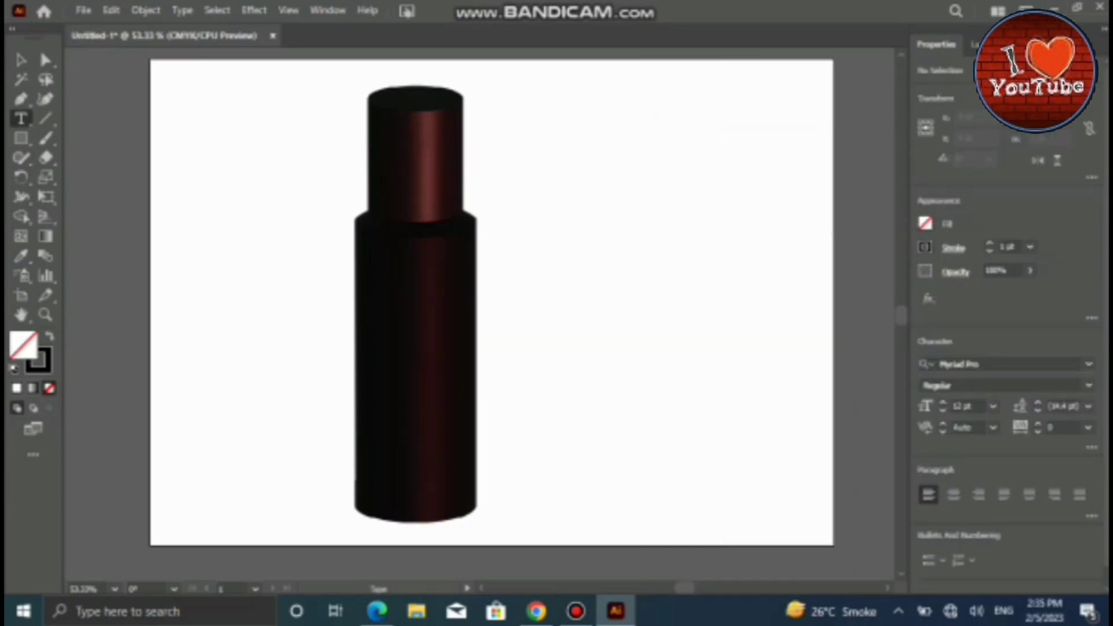
text(FOGG)
key(Escape)
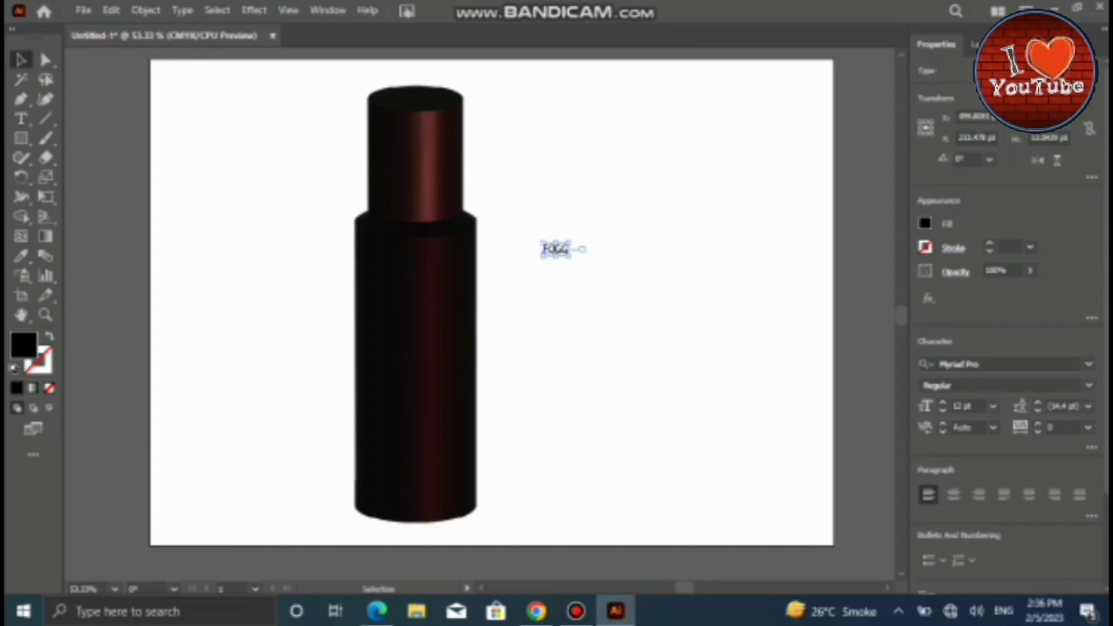
click(997, 385)
click(1089, 364)
scroll(811, 545, down, 10)
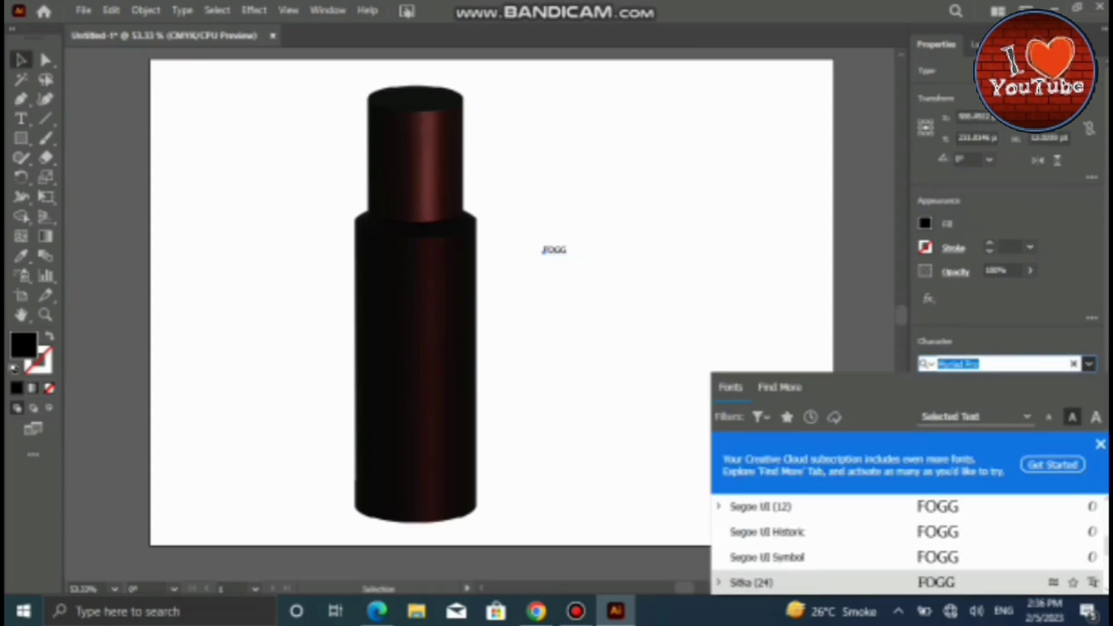
click(812, 580)
mouse_move(571, 258)
mouse_down()
mouse_move(699, 351)
mouse_move(754, 349)
mouse_up()
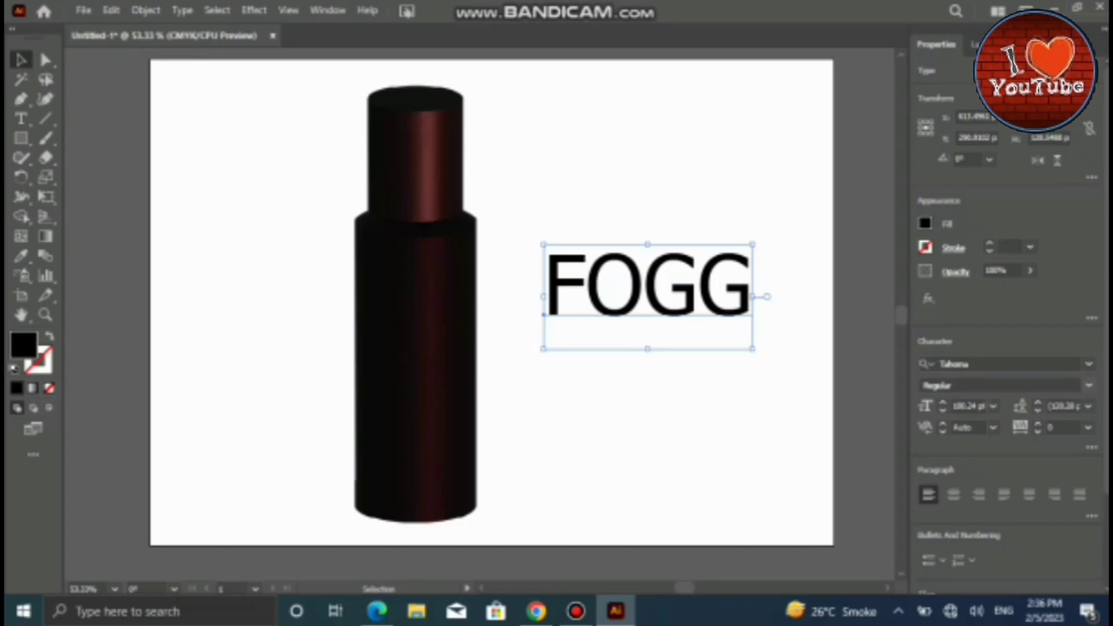
Set FOGG to the Impact font with a white fill
click(1088, 363)
scroll(812, 532, down, 5)
scroll(811, 532, down, 5)
scroll(811, 532, down, 3)
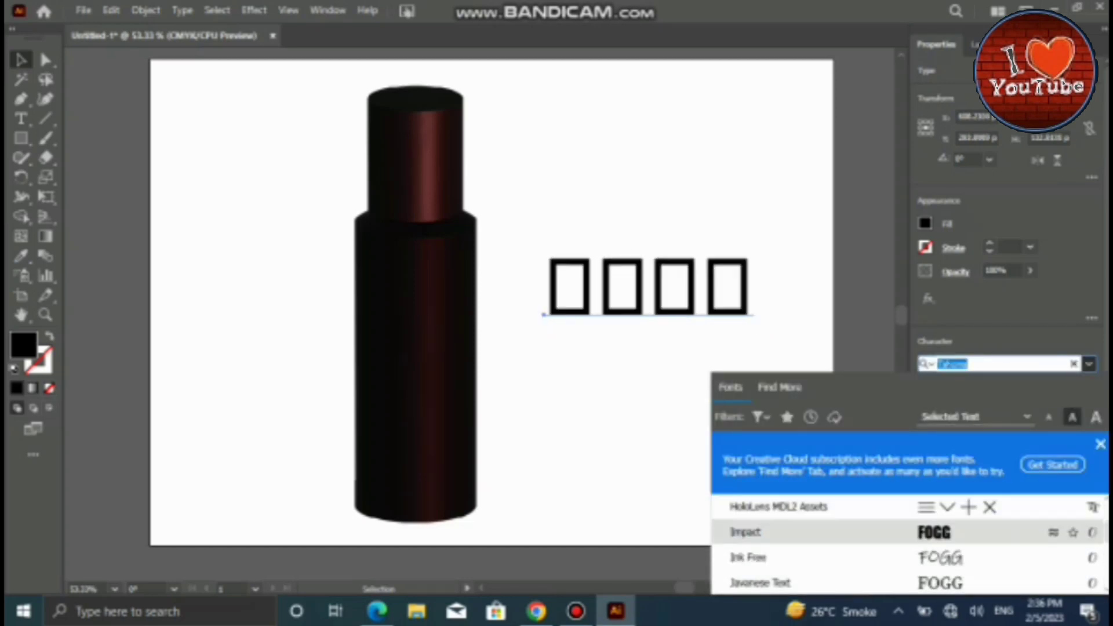
click(747, 532)
double_click(23, 345)
click(348, 197)
click(728, 199)
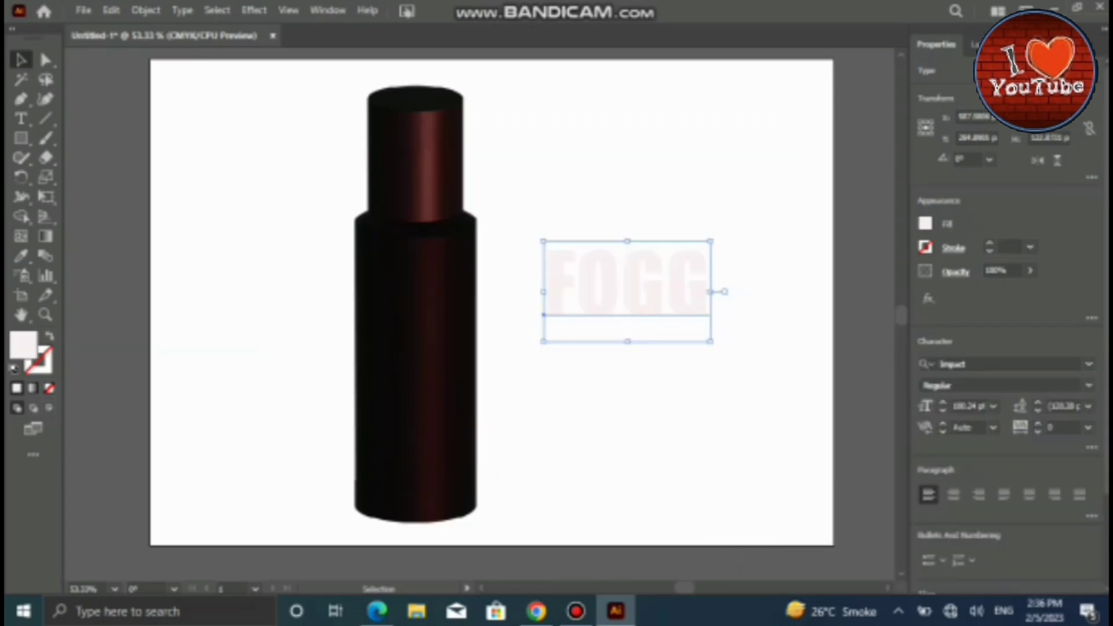
Shrink FOGG and position it across the middle of the bottle body
drag(626, 290, 431, 367)
drag(515, 416, 458, 384)
drag(435, 343, 436, 325)
drag(491, 364, 481, 331)
click(417, 435)
click(637, 405)
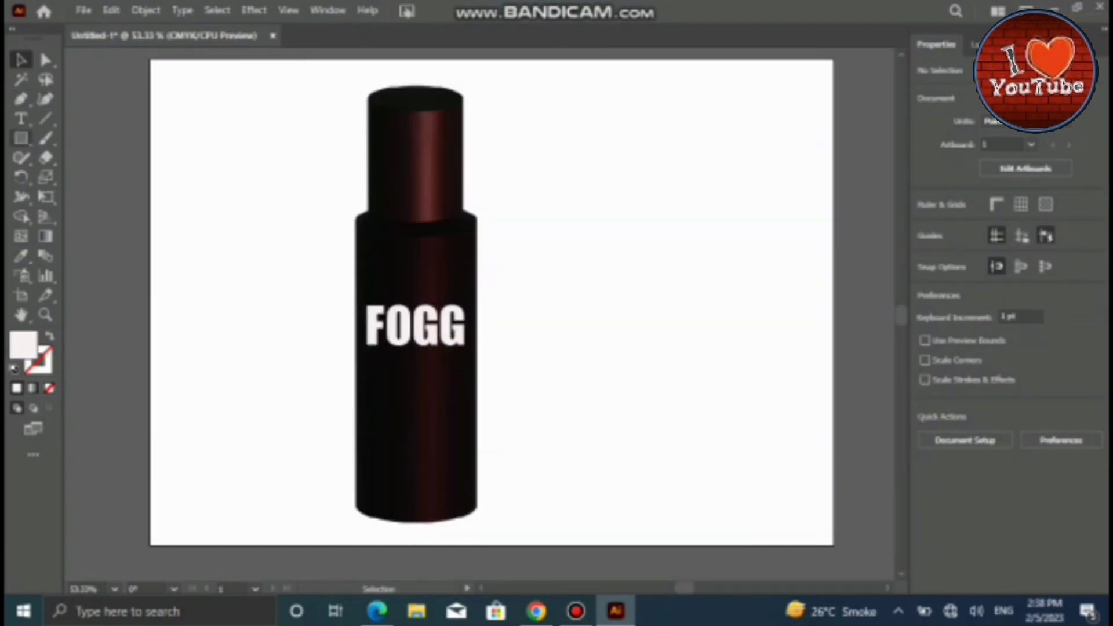
Draw a trial ellipse, revolve it in 3D, then delete it
drag(21, 138, 87, 176)
drag(184, 213, 261, 226)
click(254, 10)
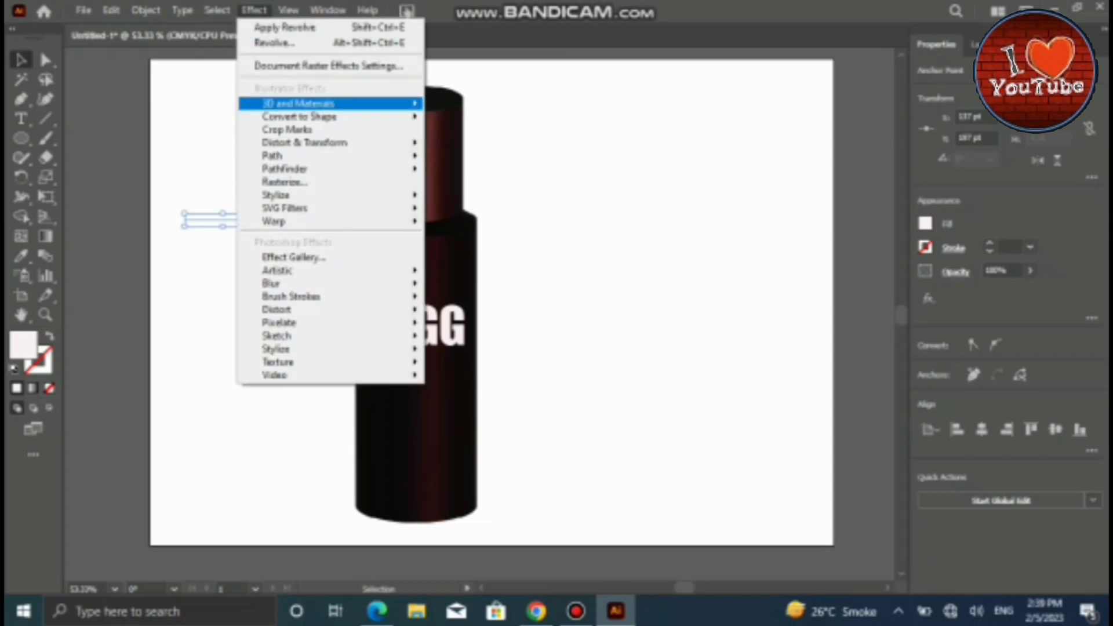
click(464, 103)
click(567, 138)
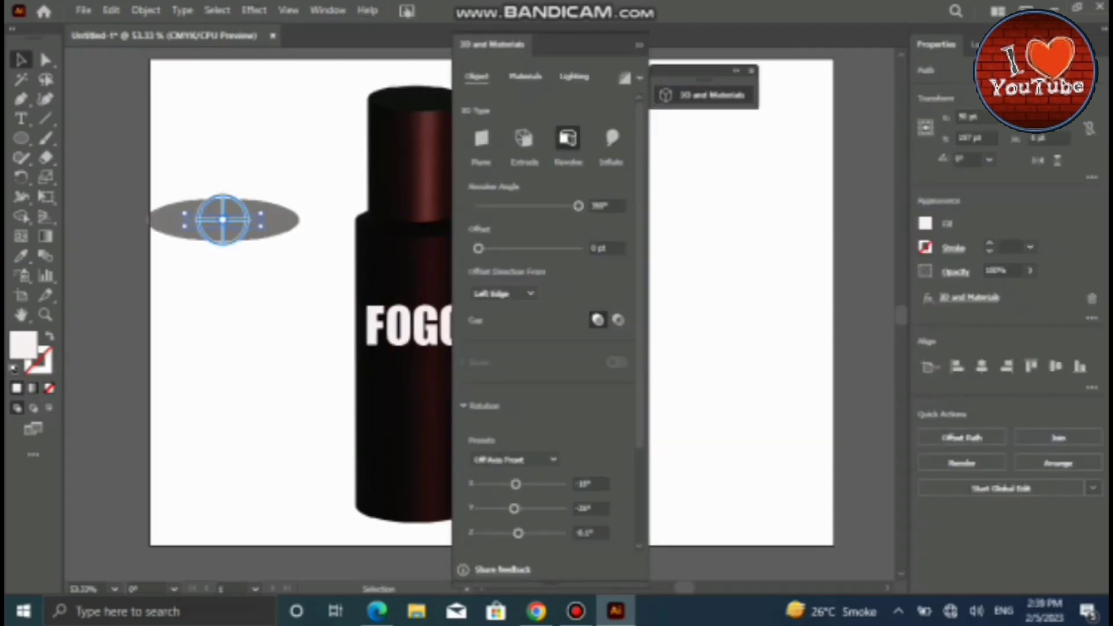
key(Delete)
click(639, 45)
Draw a closed curved path along the bottle's shoulder with a white stroke
key(p)
click(365, 211)
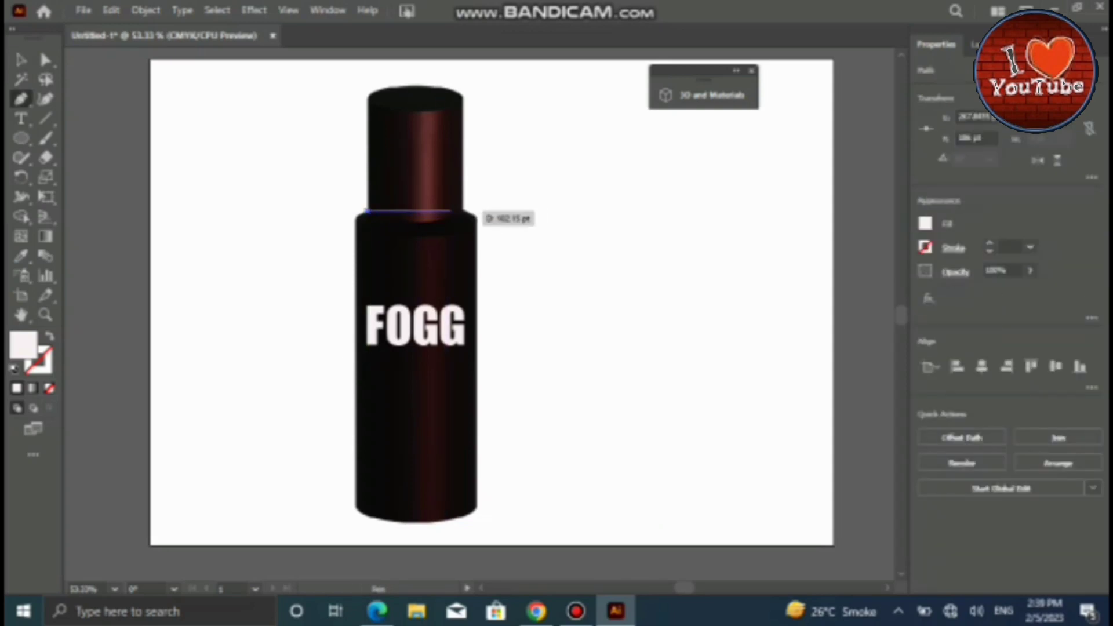
drag(464, 215, 481, 182)
click(366, 211)
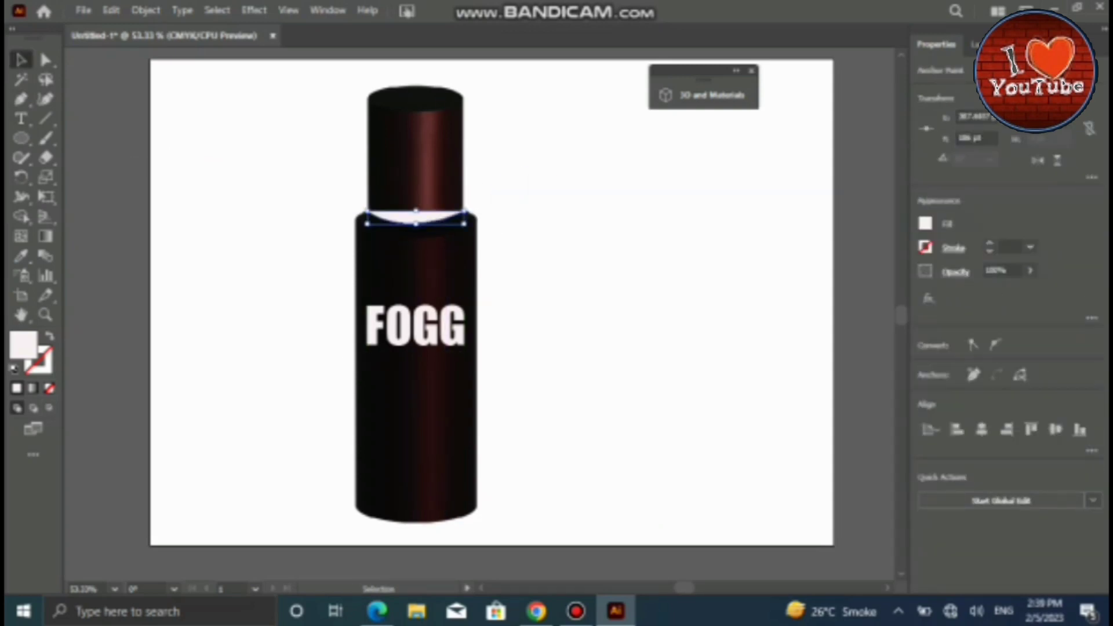
key(shift+x)
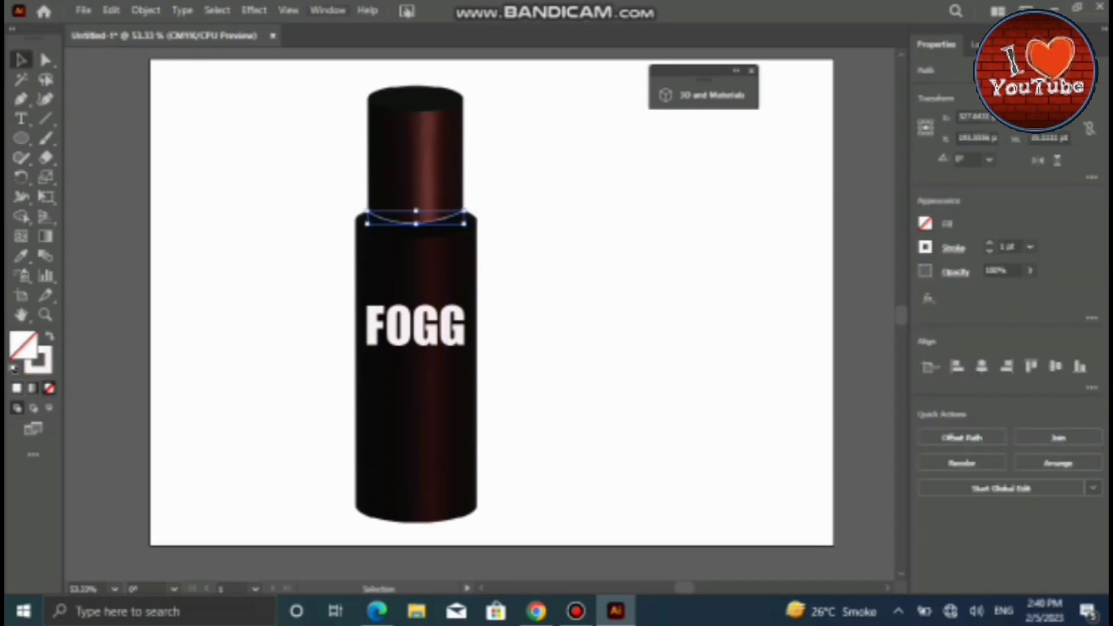
click(328, 9)
click(415, 153)
click(416, 222)
key(ctrl+shift+a)
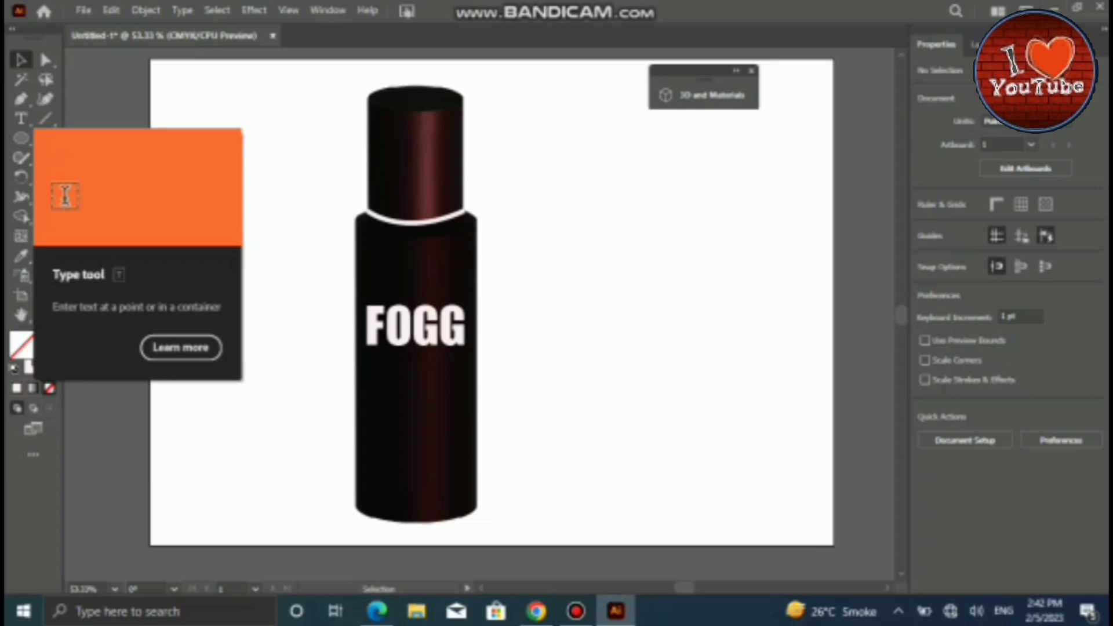
Rotate the FOGG text to run vertically on the bottle
click(452, 348)
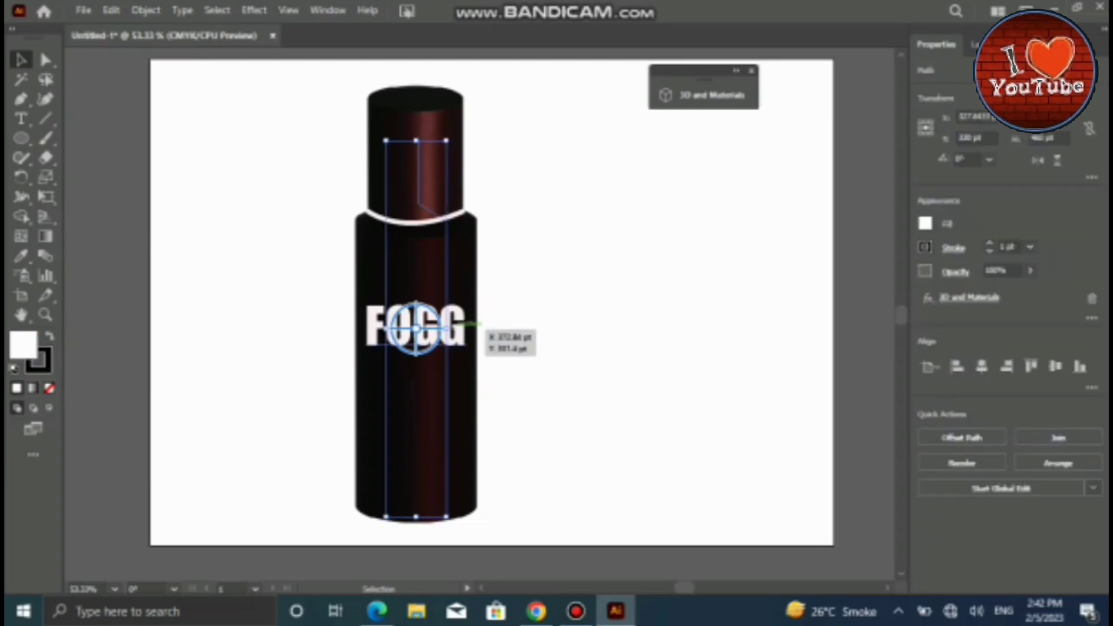
key(ctrl+shift+a)
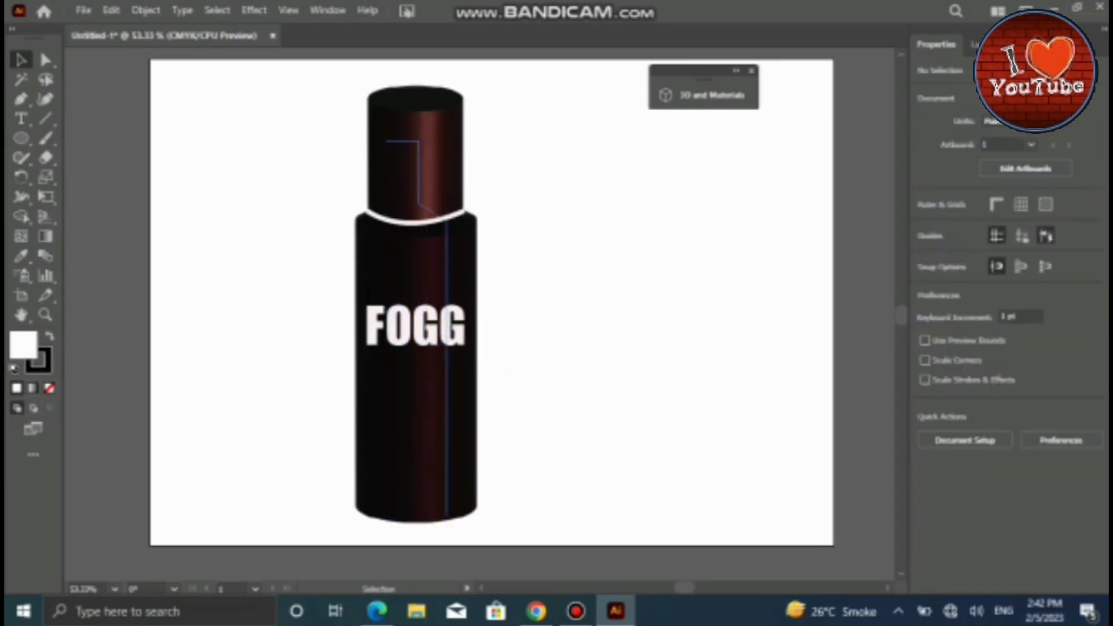
click(463, 331)
mouse_move(471, 364)
mouse_down()
mouse_move(449, 406)
mouse_move(463, 359)
mouse_up()
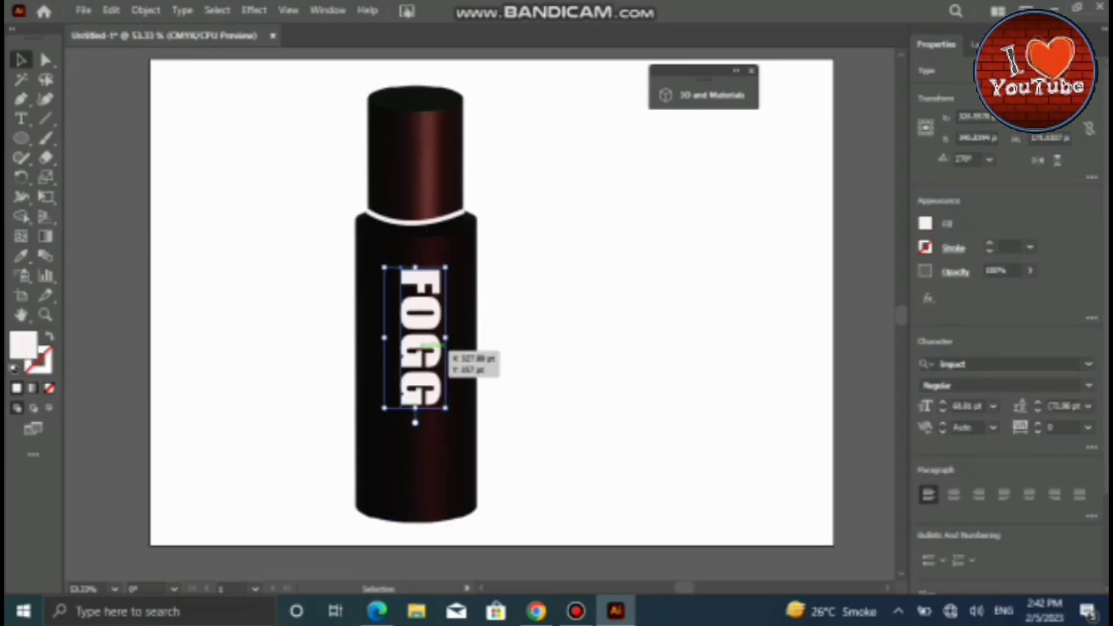
Shorten the cap by dragging its top edge down
click(415, 145)
click(415, 213)
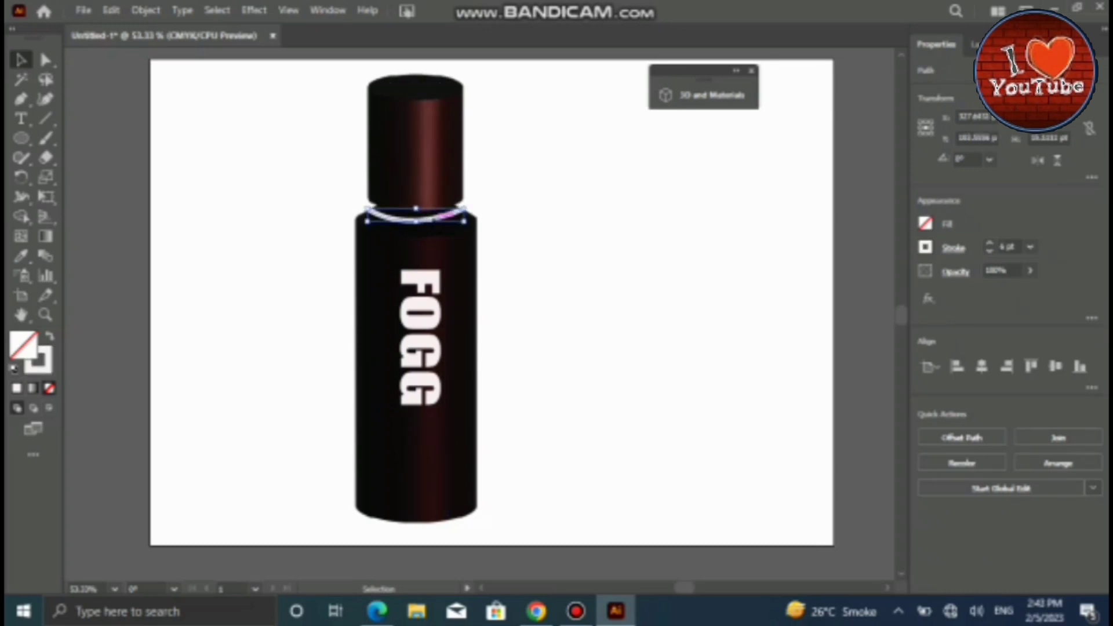
key(ctrl+shift+a)
click(415, 145)
drag(415, 74, 415, 91)
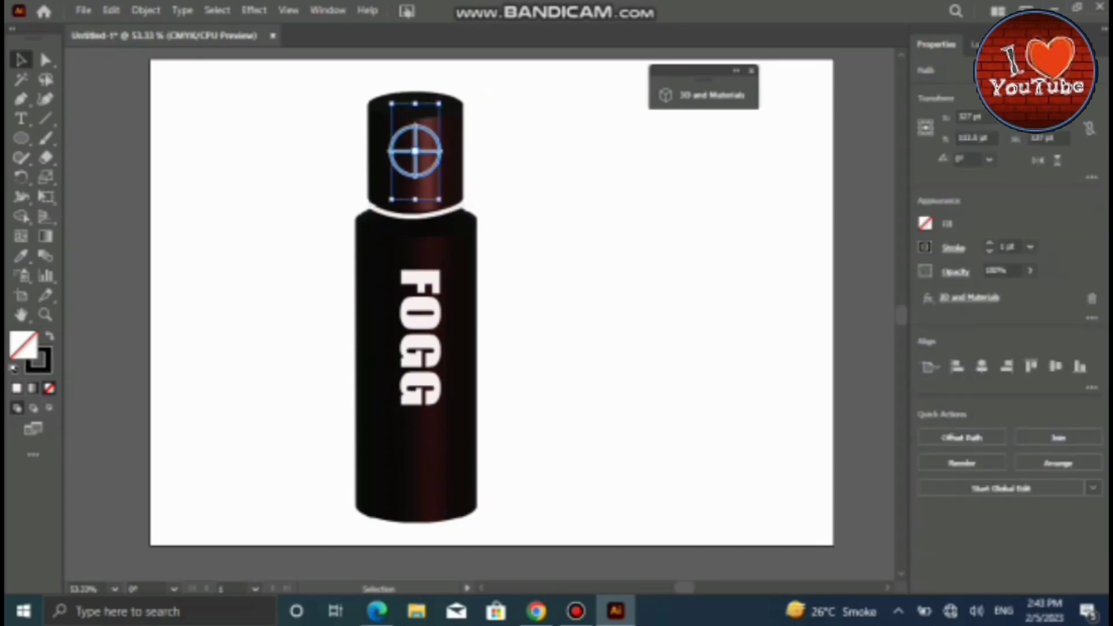
key(ctrl+shift+a)
Turn FOGG to read bottom-to-top and place PARADISE text low on the bottle
click(420, 337)
drag(449, 414, 380, 261)
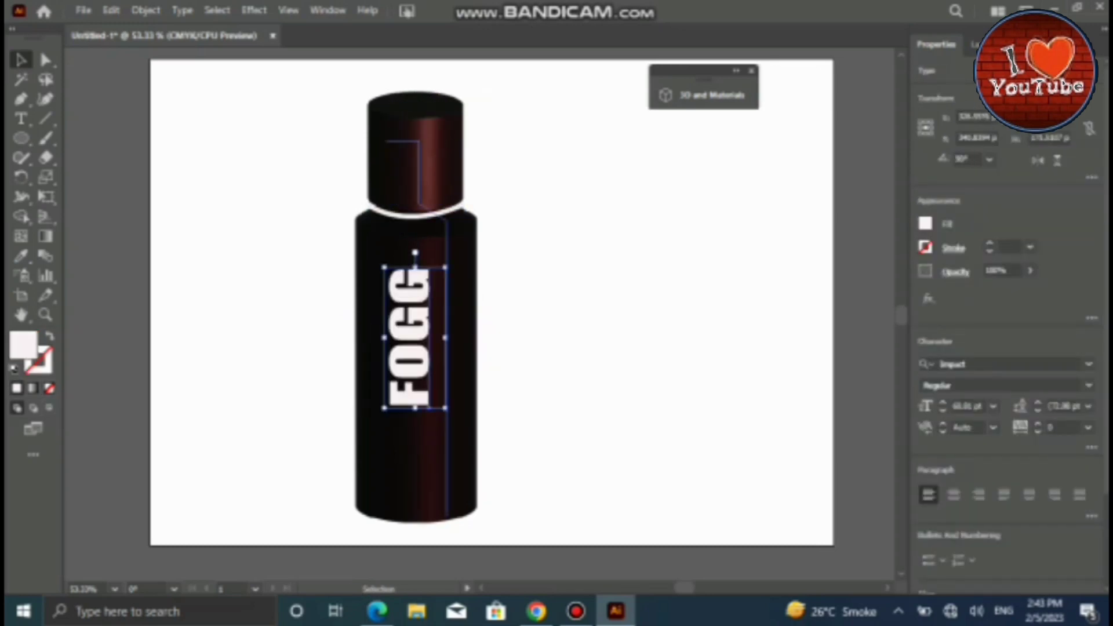
key(t)
click(260, 218)
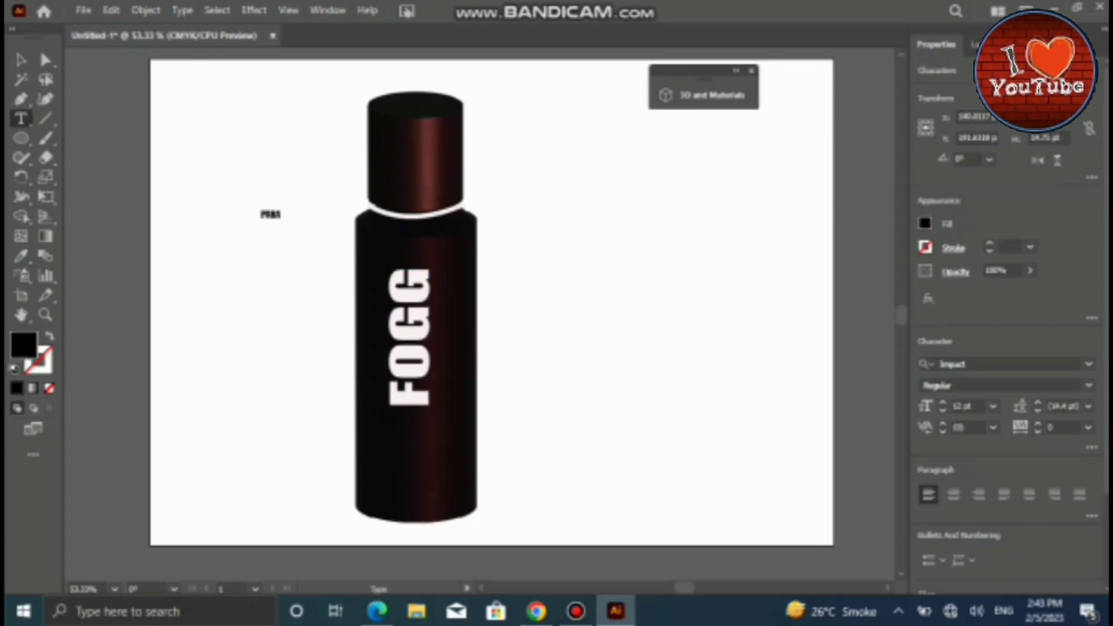
key(Escape)
mouse_move(284, 214)
mouse_down()
mouse_move(412, 460)
mouse_move(464, 481)
mouse_up()
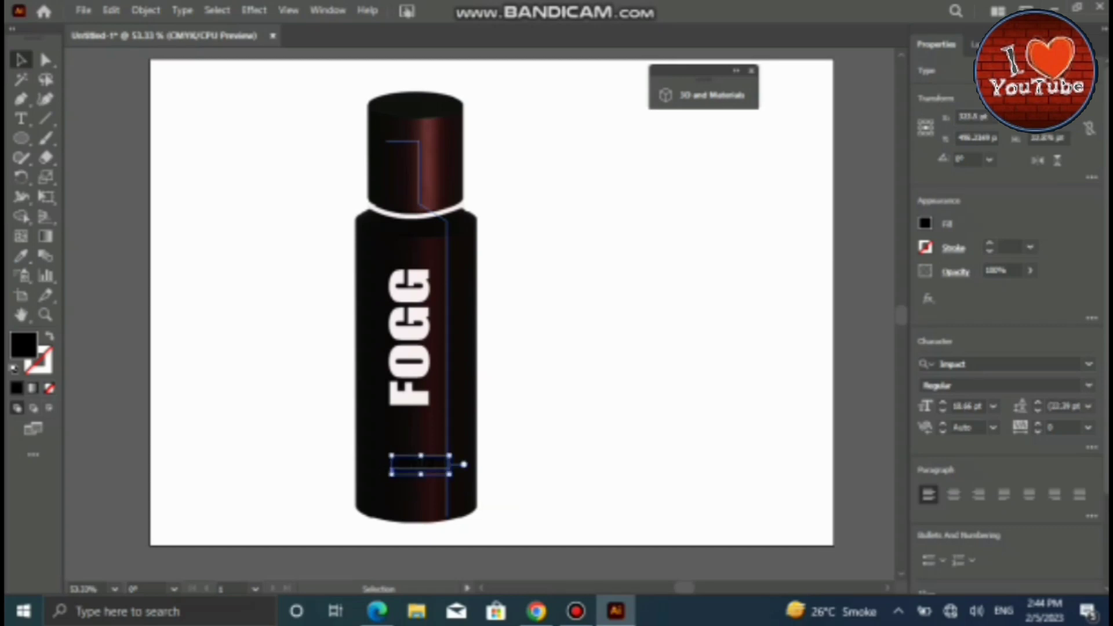
Open FOGG's fill colour chooser and close it unchanged
click(412, 337)
double_click(23, 344)
key(Return)
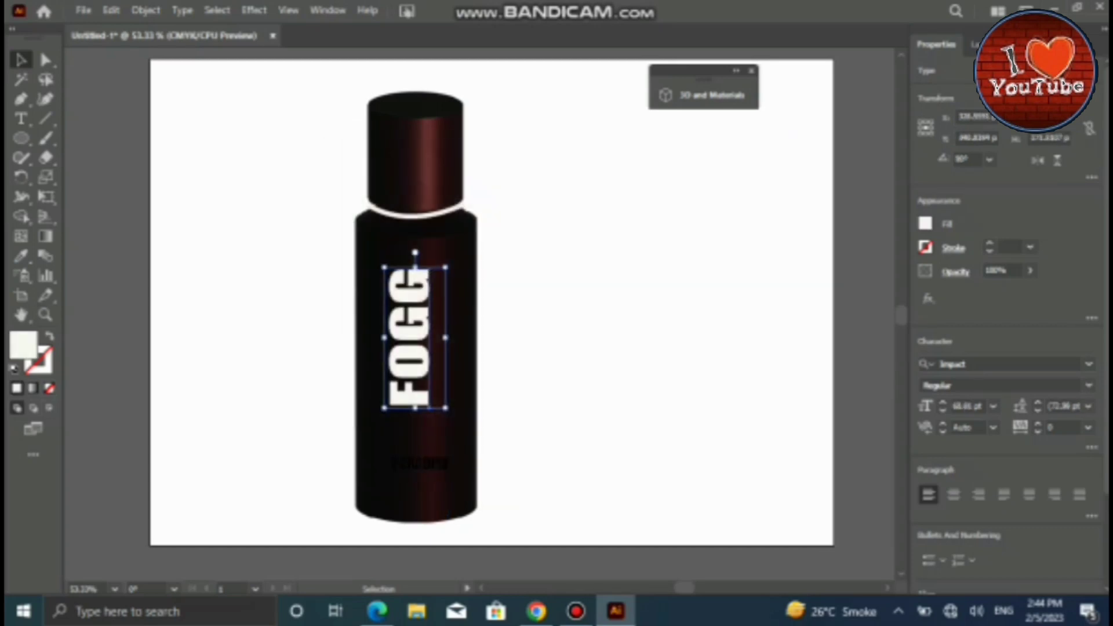
Fill FOGG with yellow, hex e5de0e
double_click(23, 345)
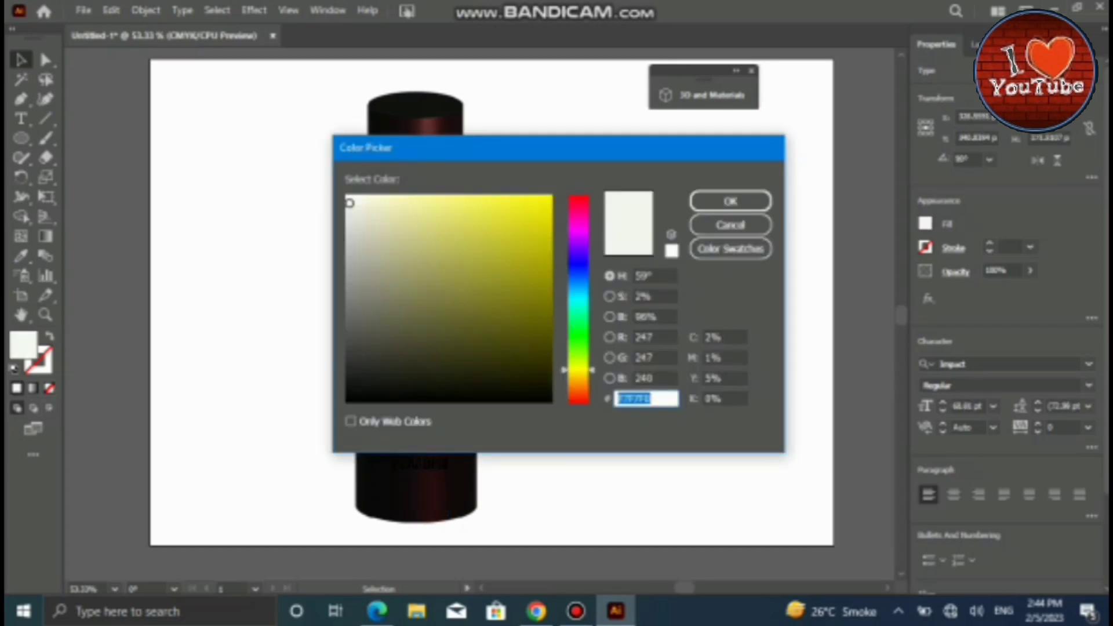
text(e5de0e)
key(Return)
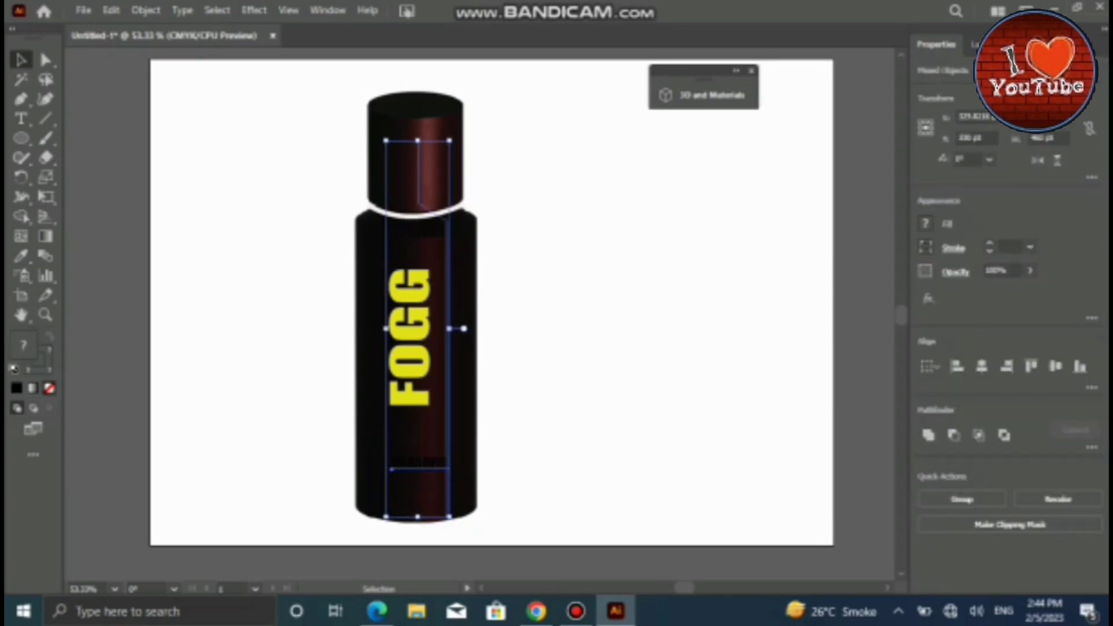
Eyedrop FOGG's yellow onto PARADISE, shrink it beneath FOGG, and place a new text object
click(429, 462)
key(i)
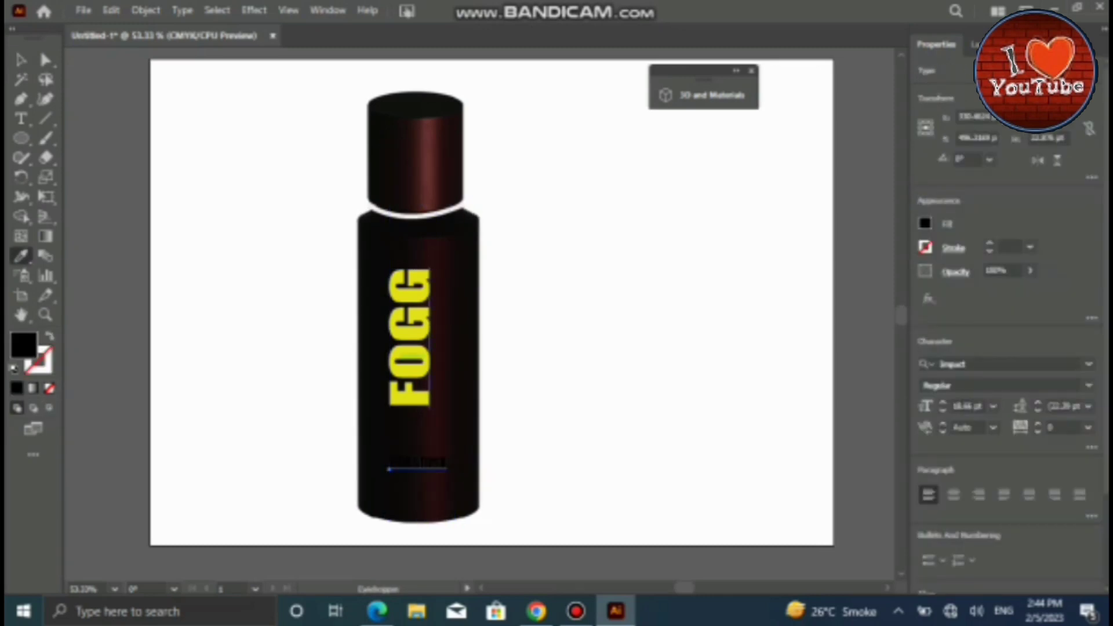
click(413, 356)
key(v)
drag(649, 469, 456, 454)
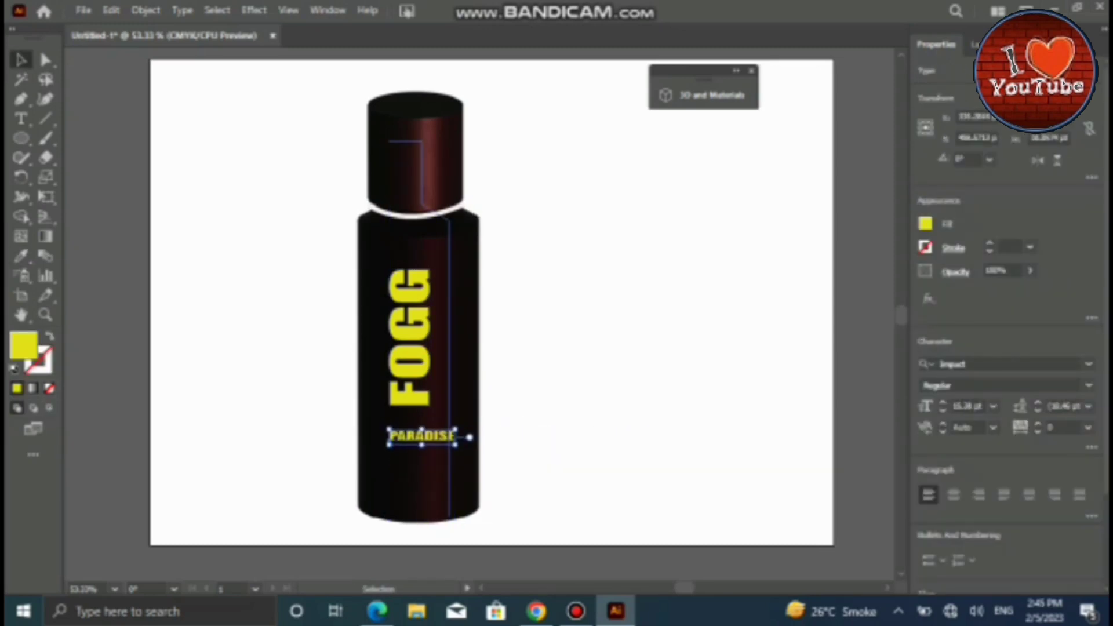
click(487, 452)
key(t)
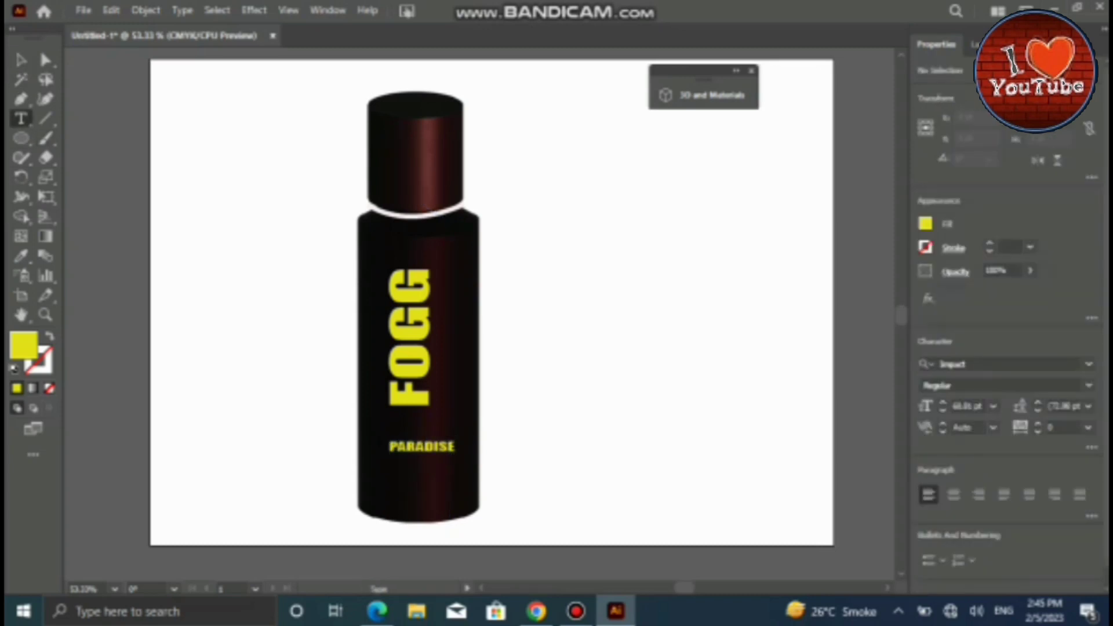
click(196, 339)
Type the tagline 'FRECENT BODY SPRY' and shrink it into place below PARADISE
text(FRECENT)
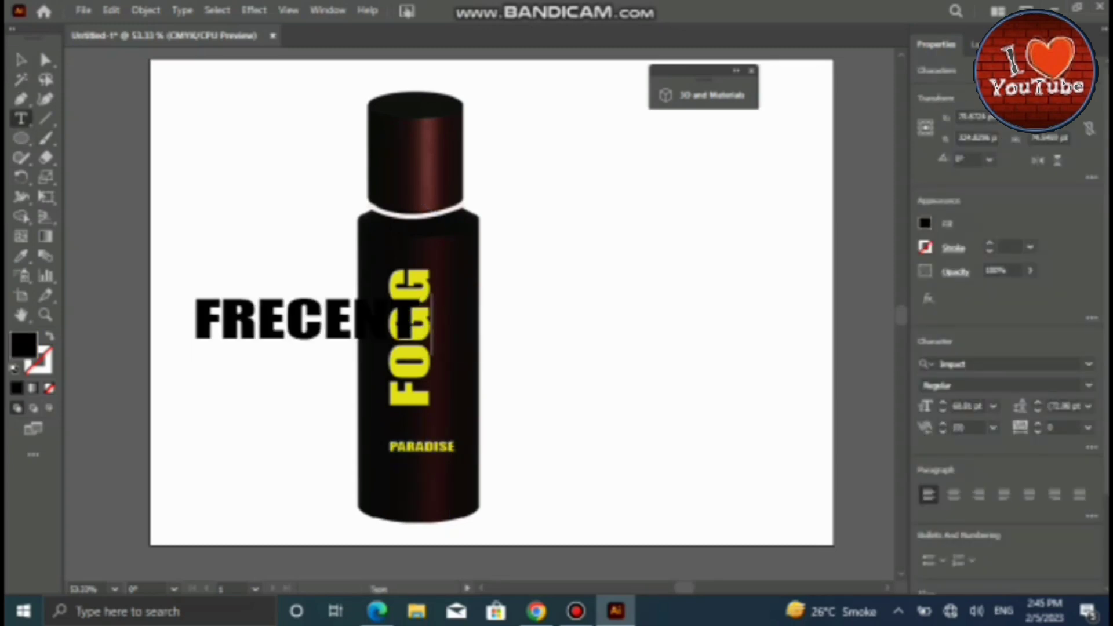
text( BODY SPRY)
key(Escape)
mouse_move(726, 339)
mouse_down()
mouse_move(306, 306)
mouse_move(476, 473)
mouse_up()
Colour the tagline a light yellow-green
double_click(24, 345)
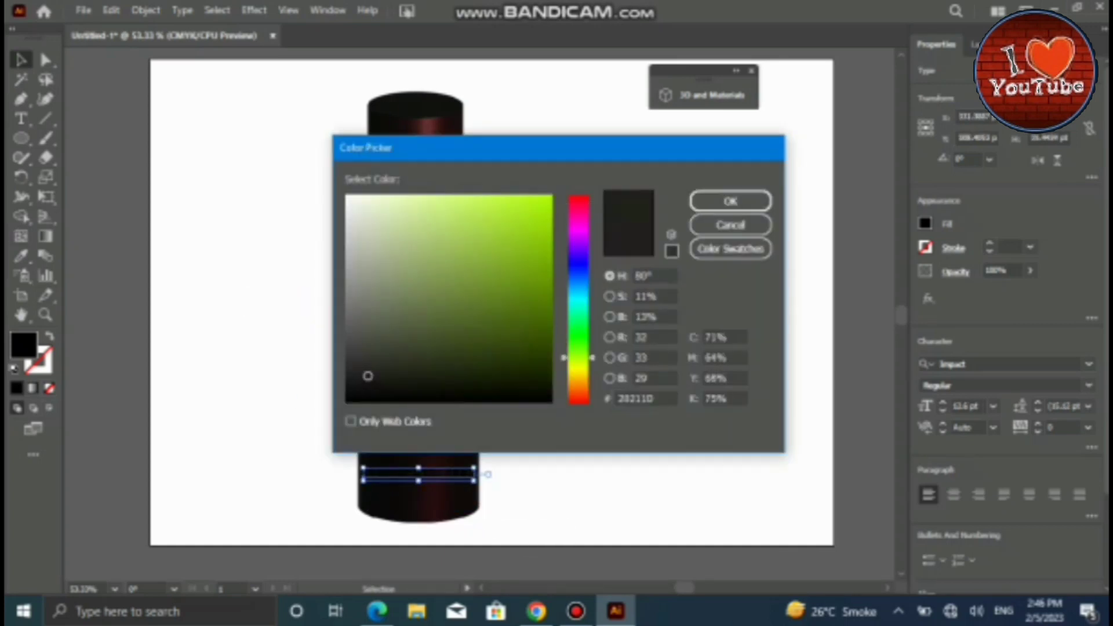
click(730, 201)
double_click(23, 345)
click(479, 199)
click(730, 202)
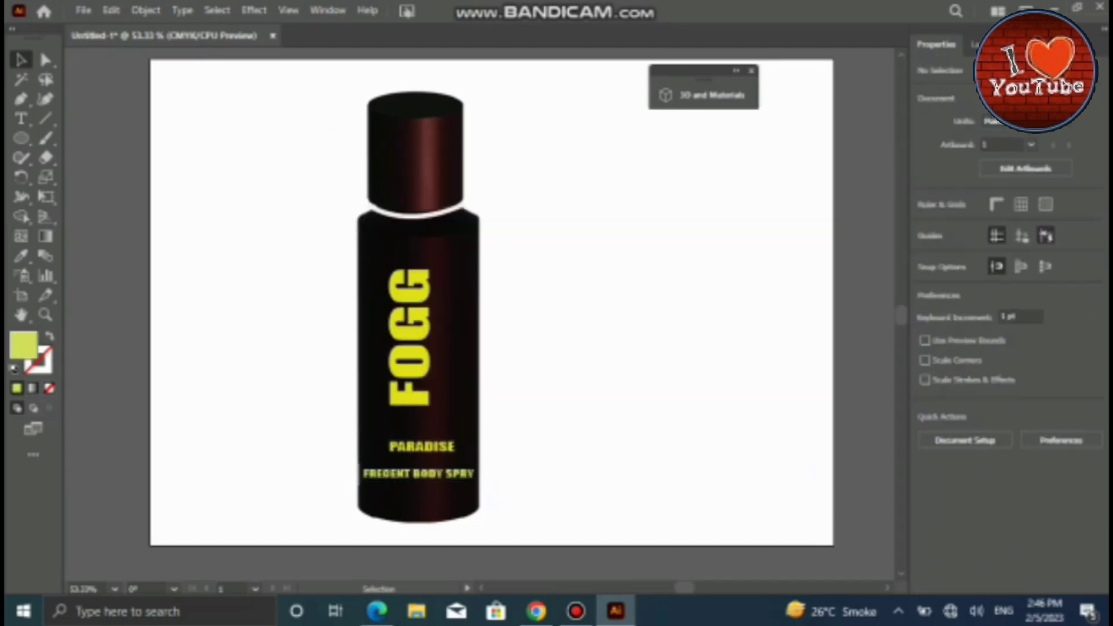
Add a second tagline line, 'FOR WOMENN'
click(418, 473)
double_click(419, 473)
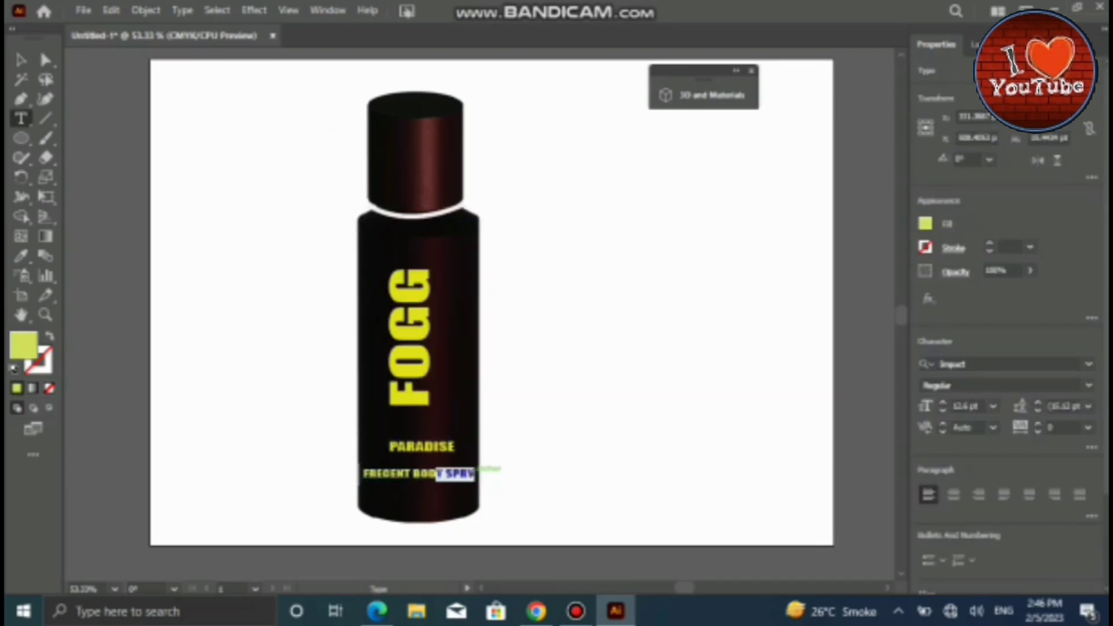
key(Escape)
text(FOR WOMENN)
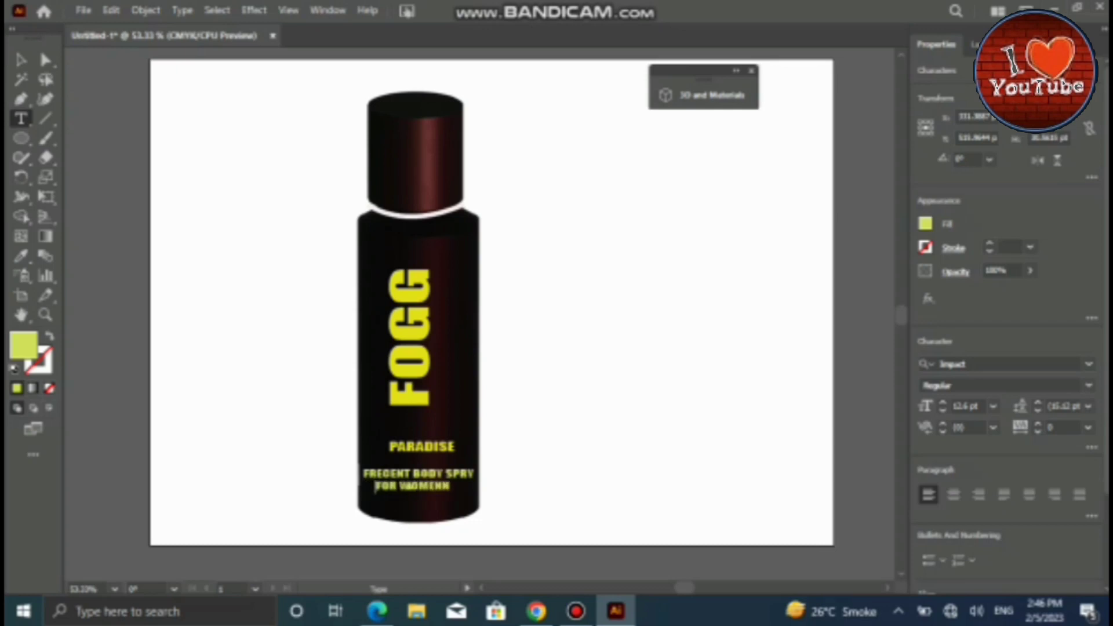
key(Escape)
Nudge the FOGG text slightly to the right and deselect everything
click(409, 337)
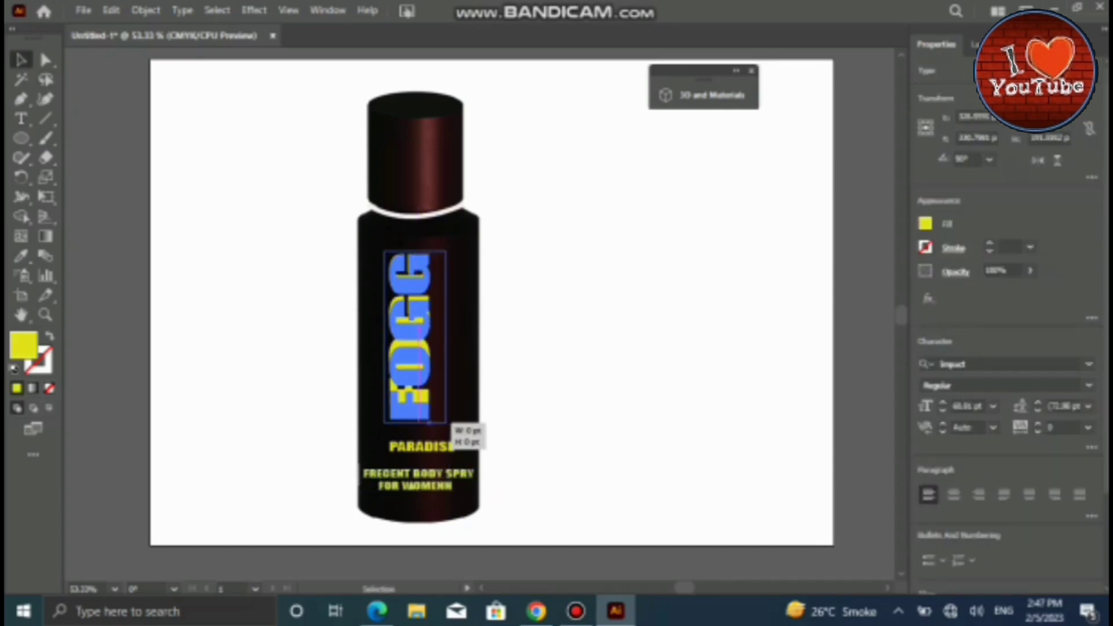
drag(422, 323, 432, 323)
key(ctrl+shift+a)
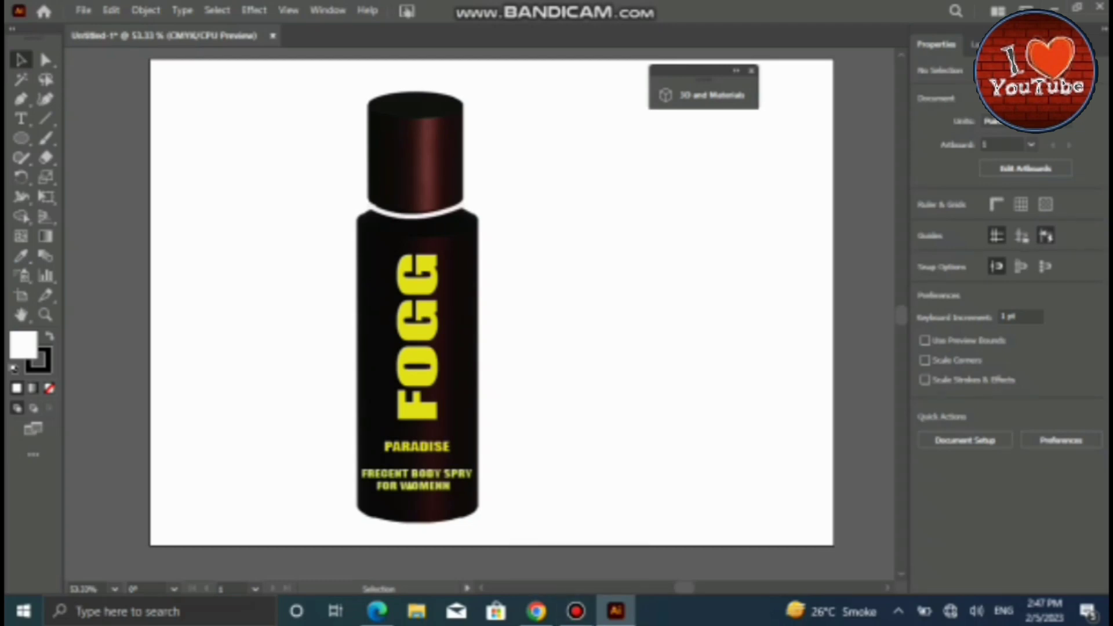
Draw a curve under the tagline with no fill, a thicker stroke and bright yellow colour
key(p)
click(362, 490)
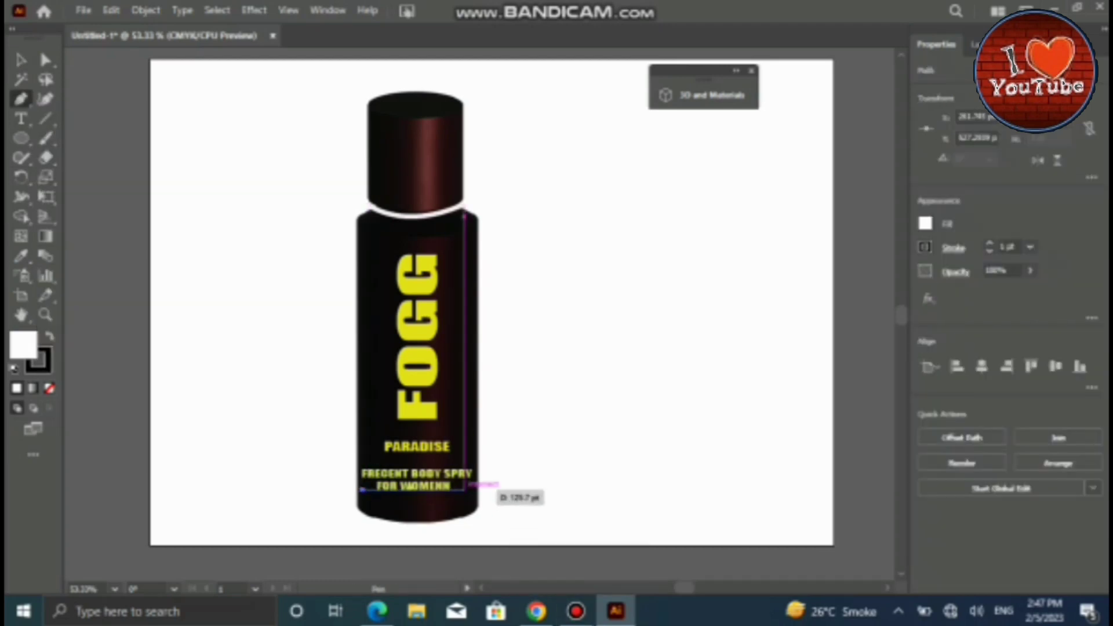
drag(464, 490, 508, 460)
click(50, 388)
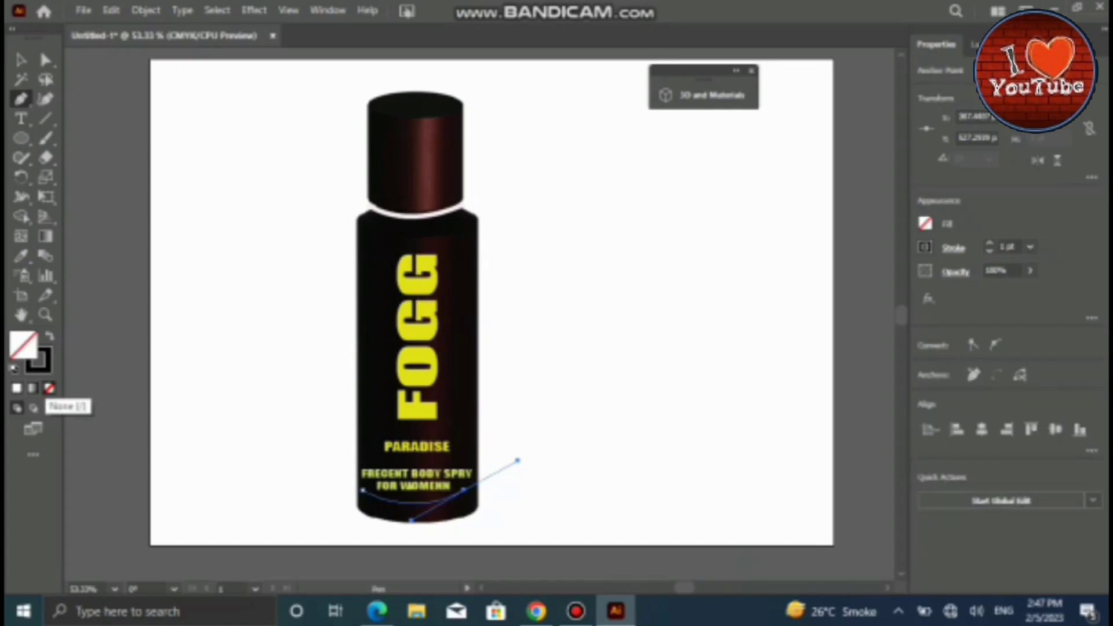
key(Return)
key(v)
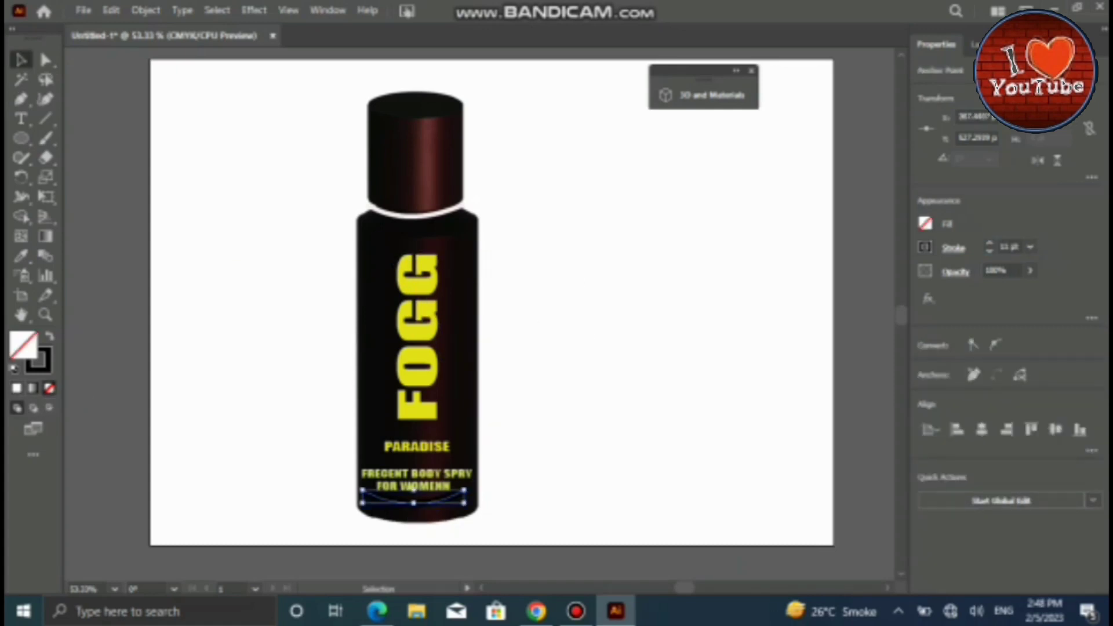
double_click(37, 359)
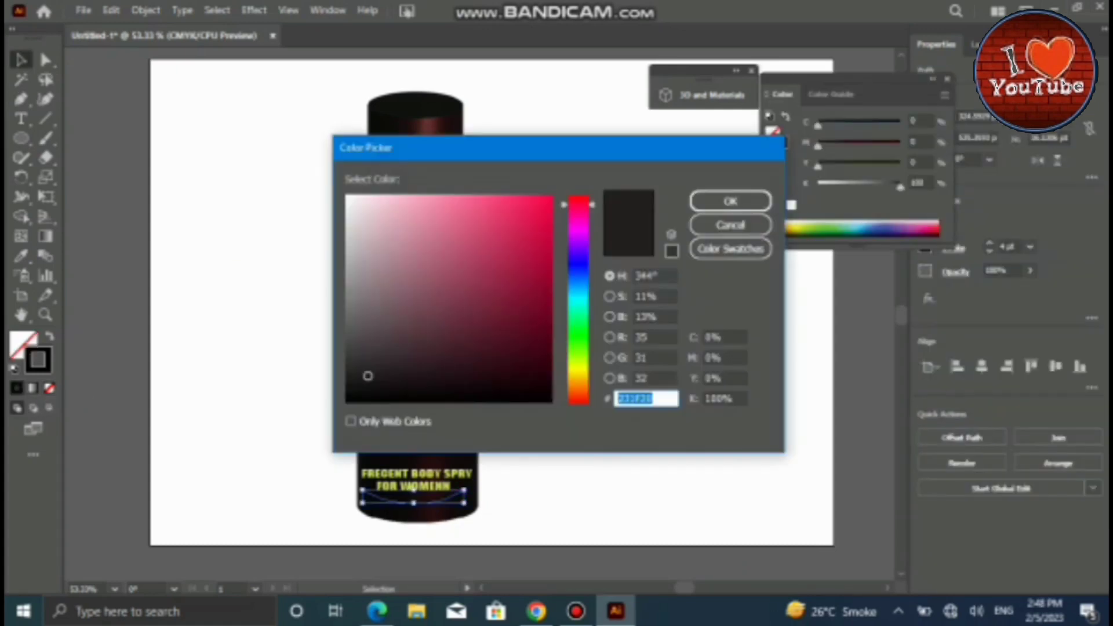
click(578, 371)
click(541, 204)
key(Return)
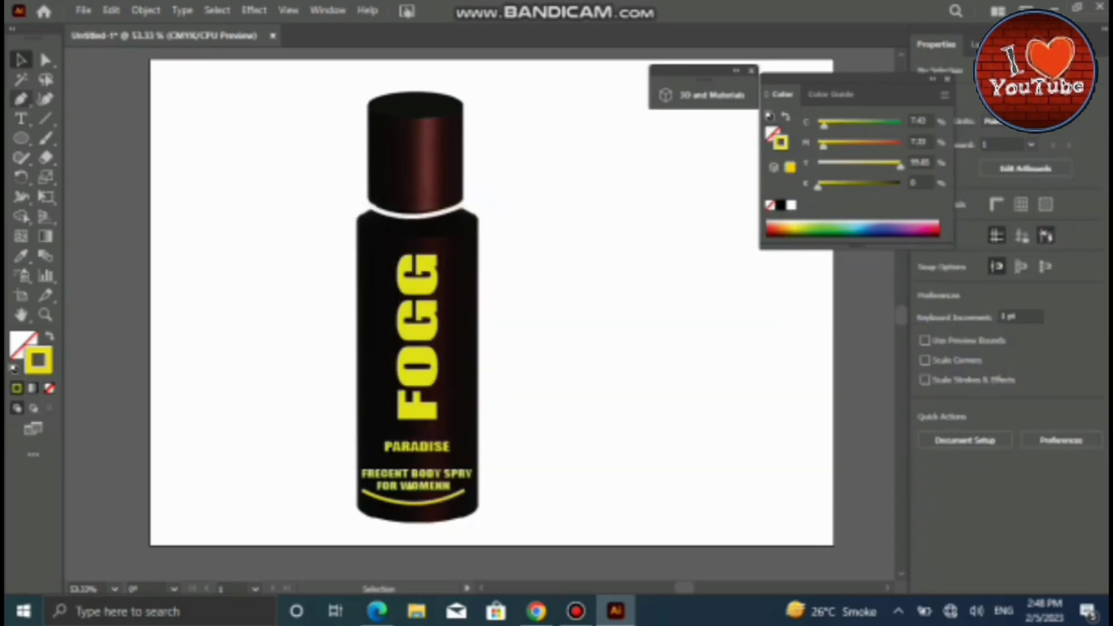
Draw a straight line across the bottle above the tagline
key(p)
click(357, 459)
click(479, 460)
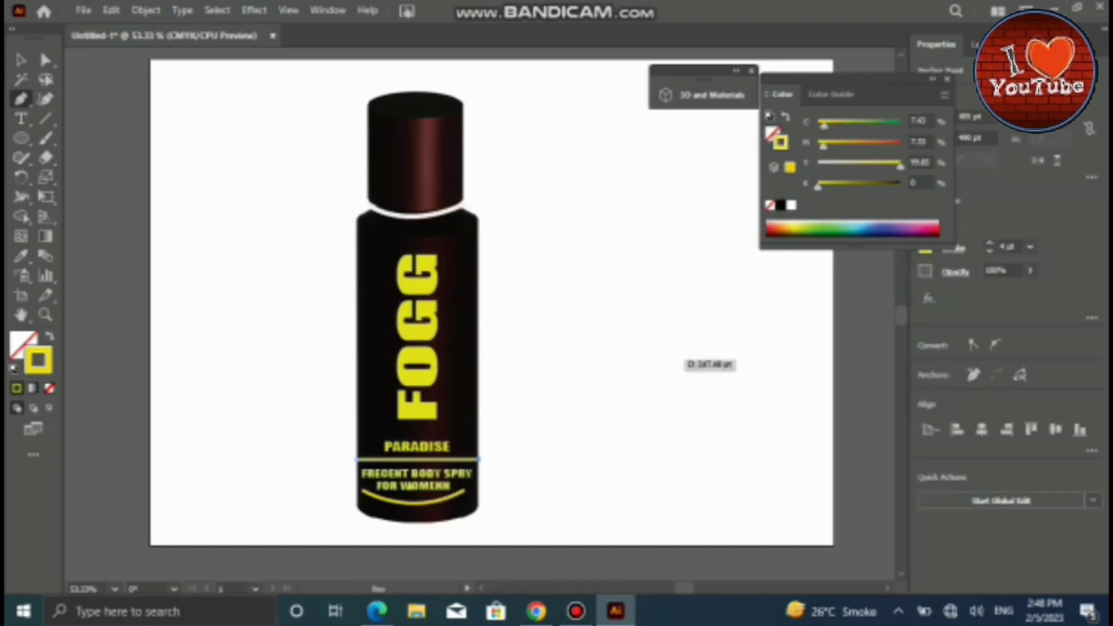
Set the bottle's 3D lighting Height to 0° and Ambient Intensity to 0%
key(v)
click(419, 174)
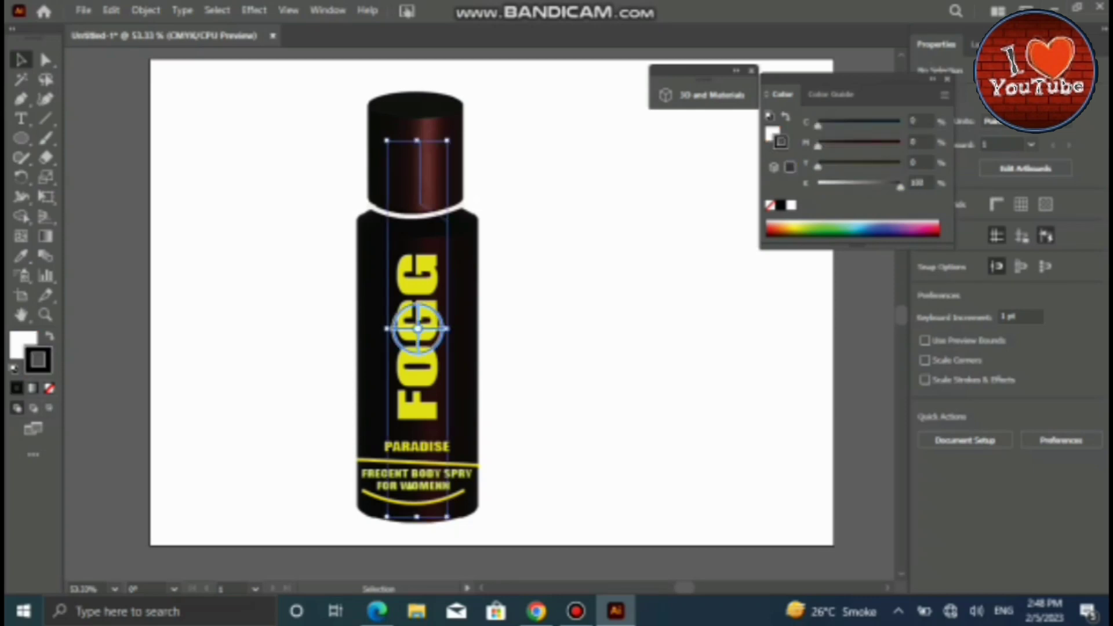
click(704, 95)
click(684, 90)
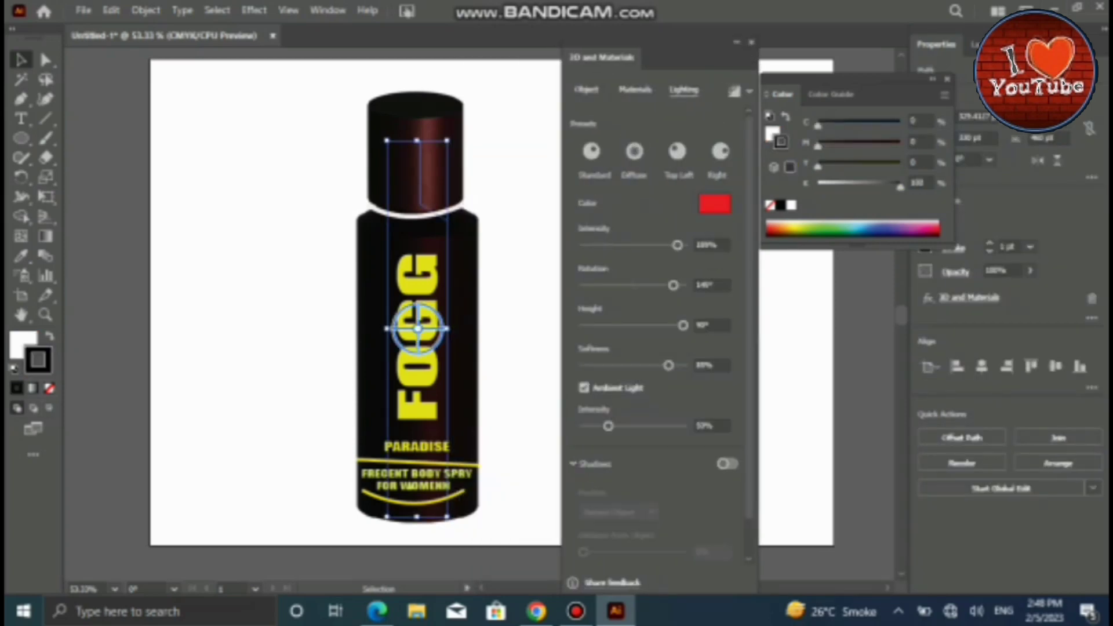
drag(683, 325, 583, 325)
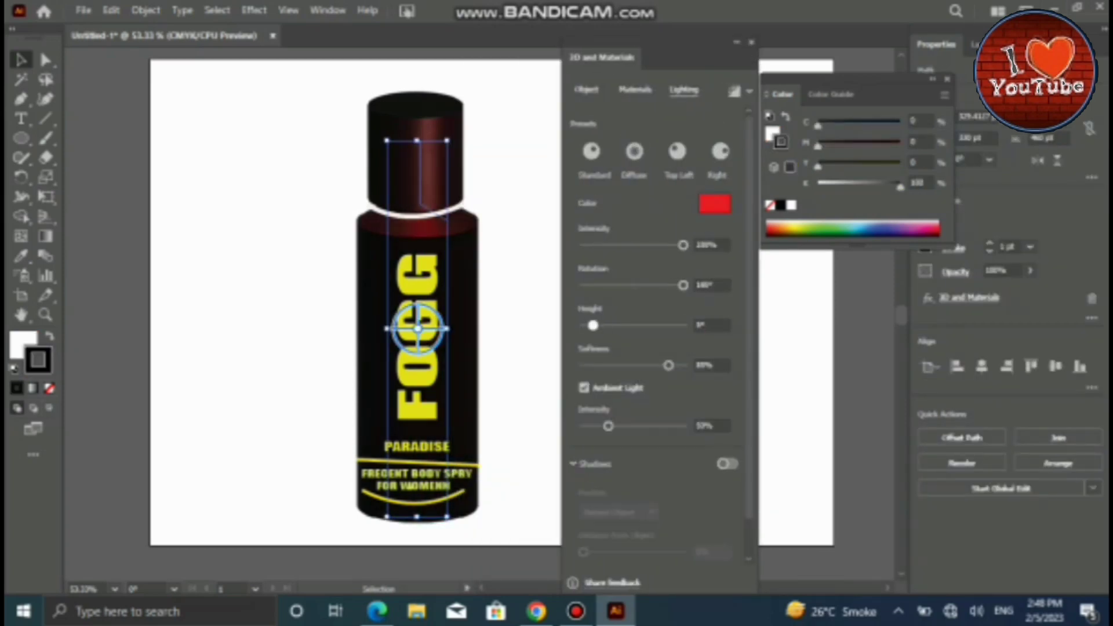
drag(608, 426, 583, 426)
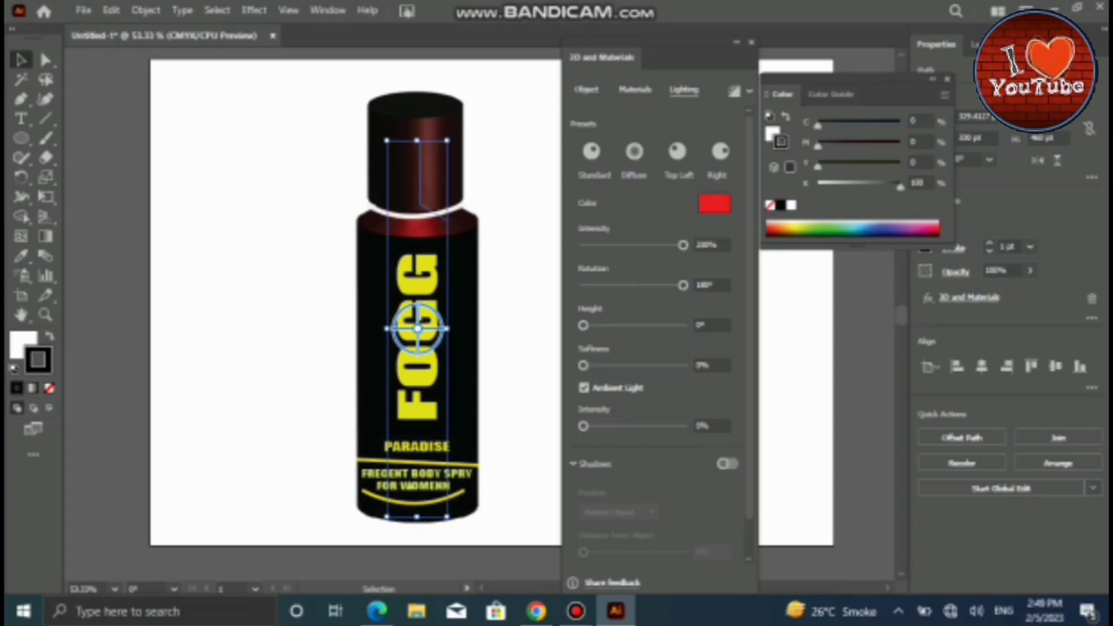
Set the fill colour to dark blue in the Color Picker
double_click(781, 140)
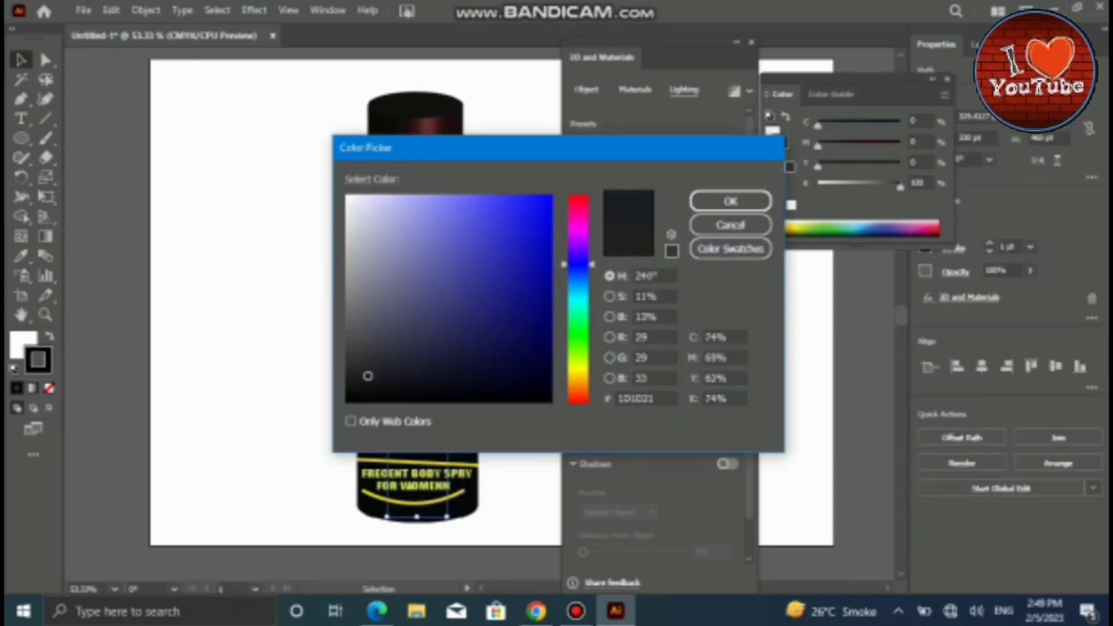
key(Return)
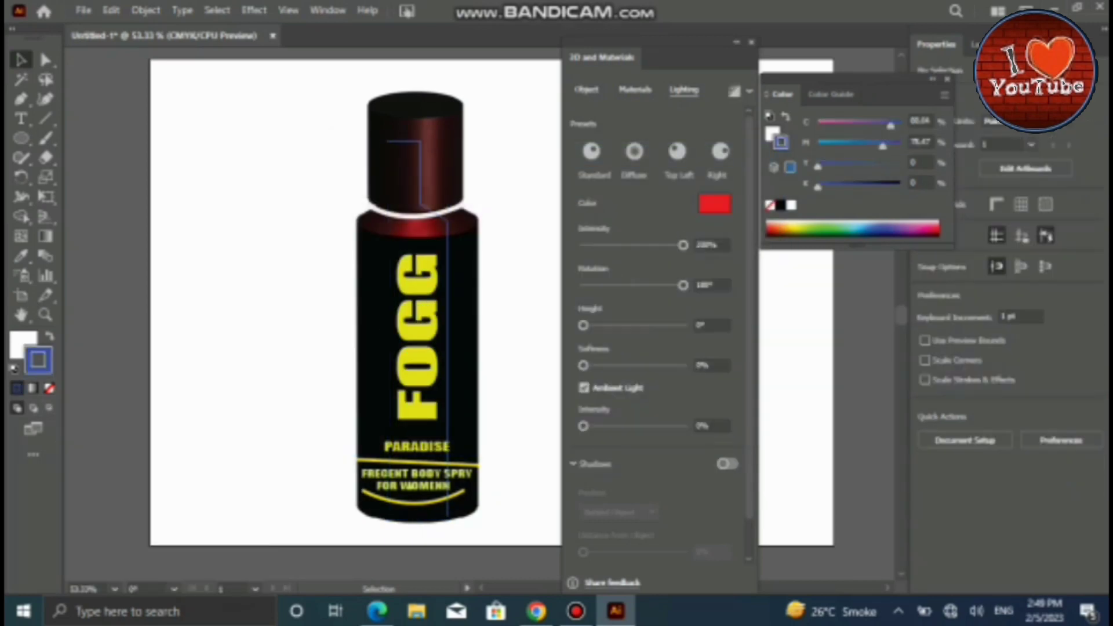
double_click(772, 135)
click(547, 298)
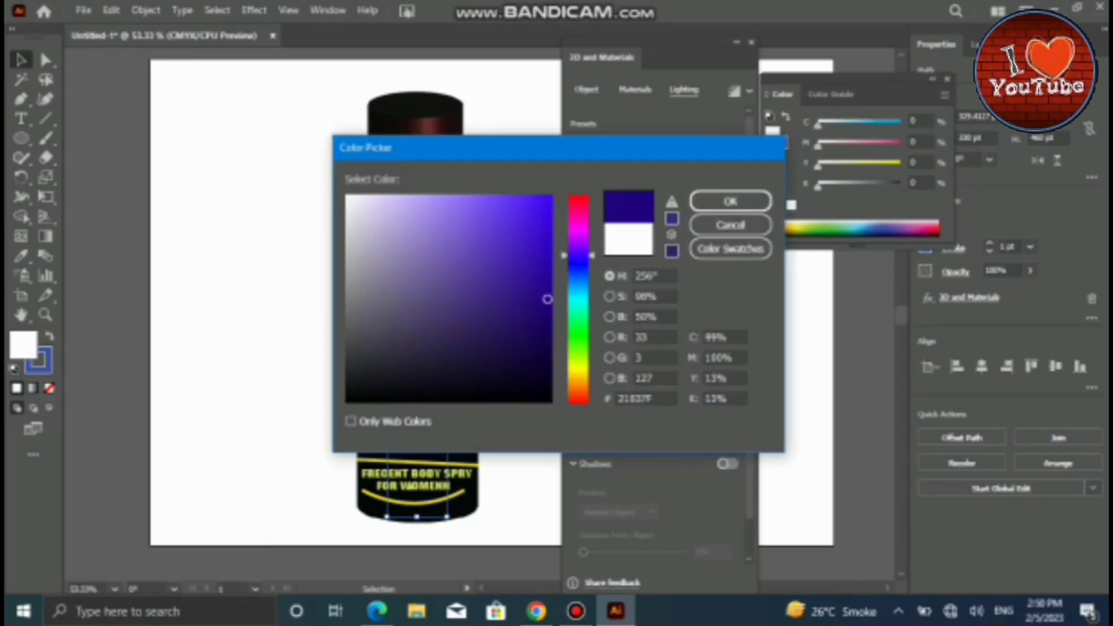
key(Return)
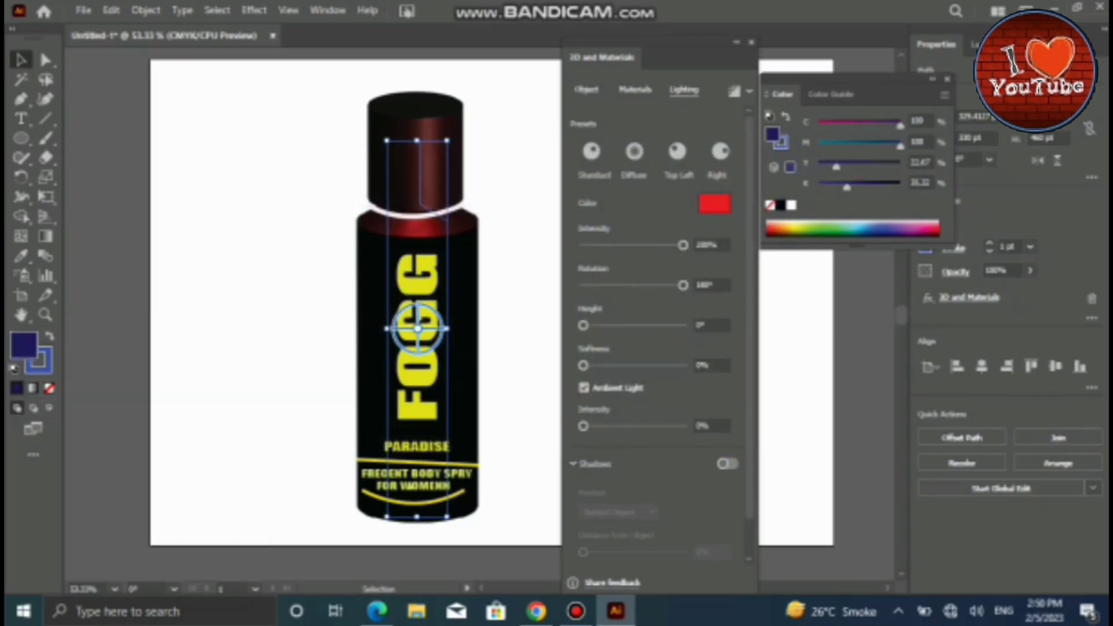
Browse the Window menu's list of panels
click(327, 10)
click(398, 447)
key(y)
click(470, 58)
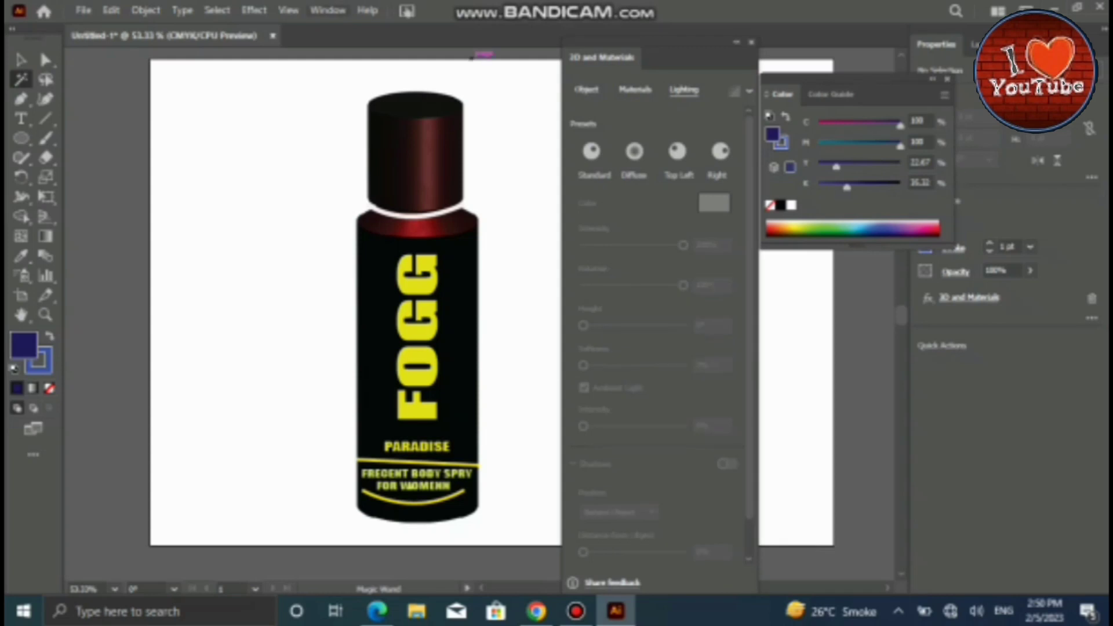
click(328, 10)
scroll(406, 521, down, 2)
Show the Symbols panel, draw a rectangle left of the bottle and save it as a symbol
click(406, 584)
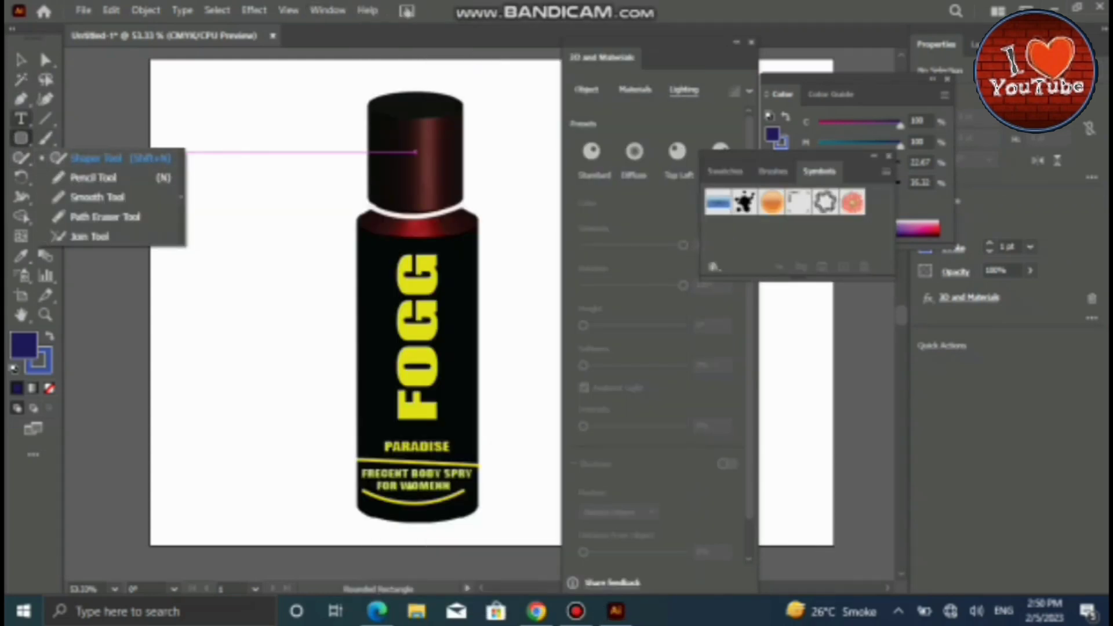
click(21, 137)
drag(191, 158, 297, 234)
key(v)
key(F8)
key(Return)
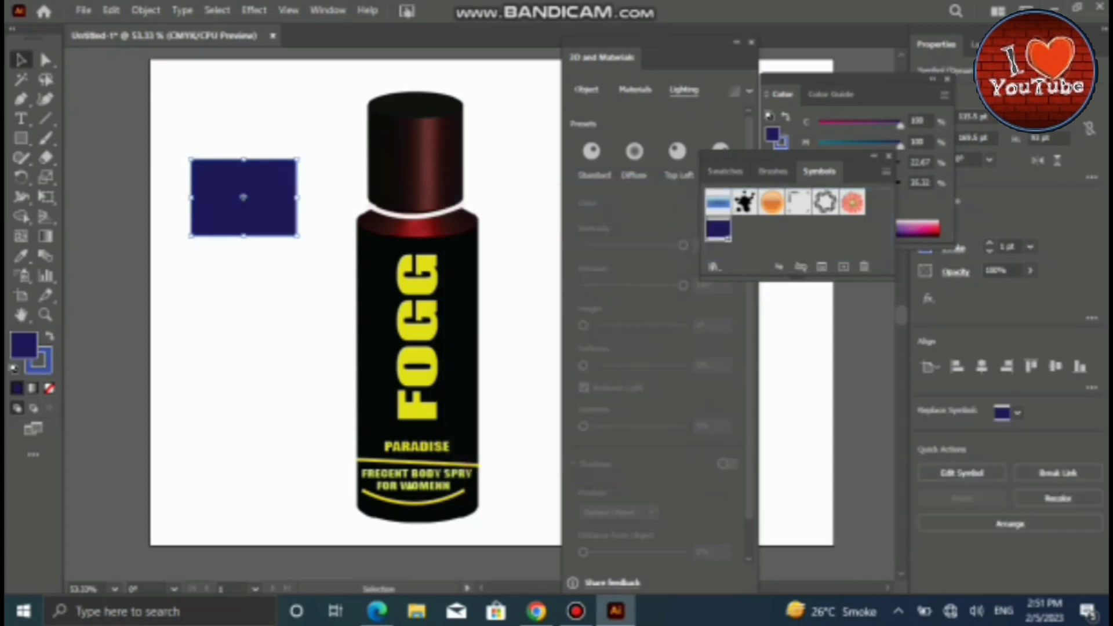
Select the bottle body and return to its 3D Object settings
click(418, 347)
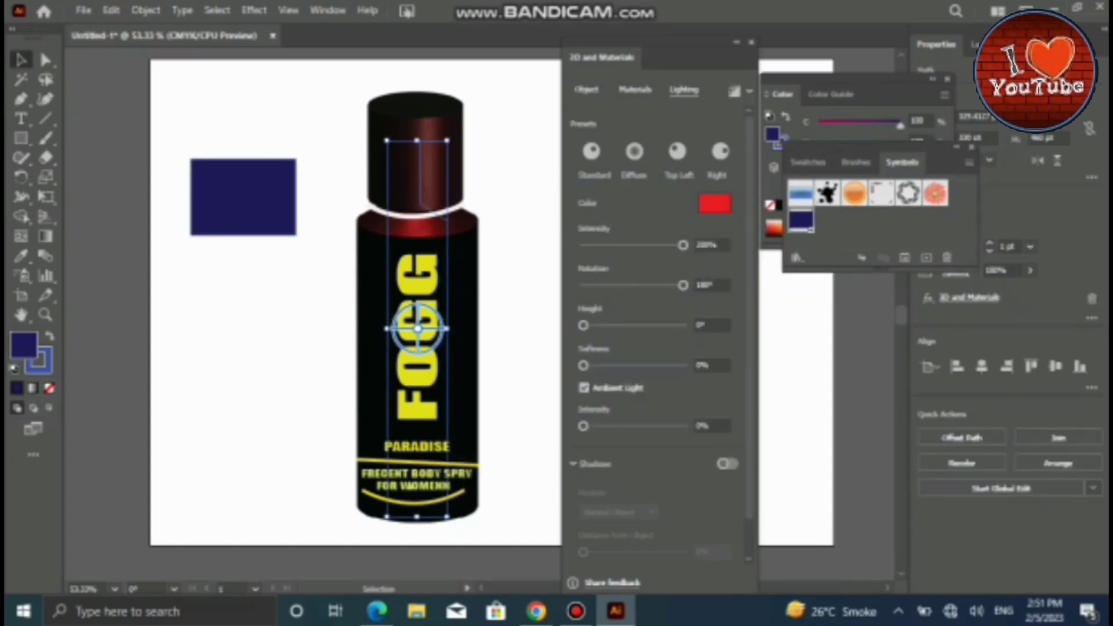
right_click(788, 544)
key(Escape)
click(586, 90)
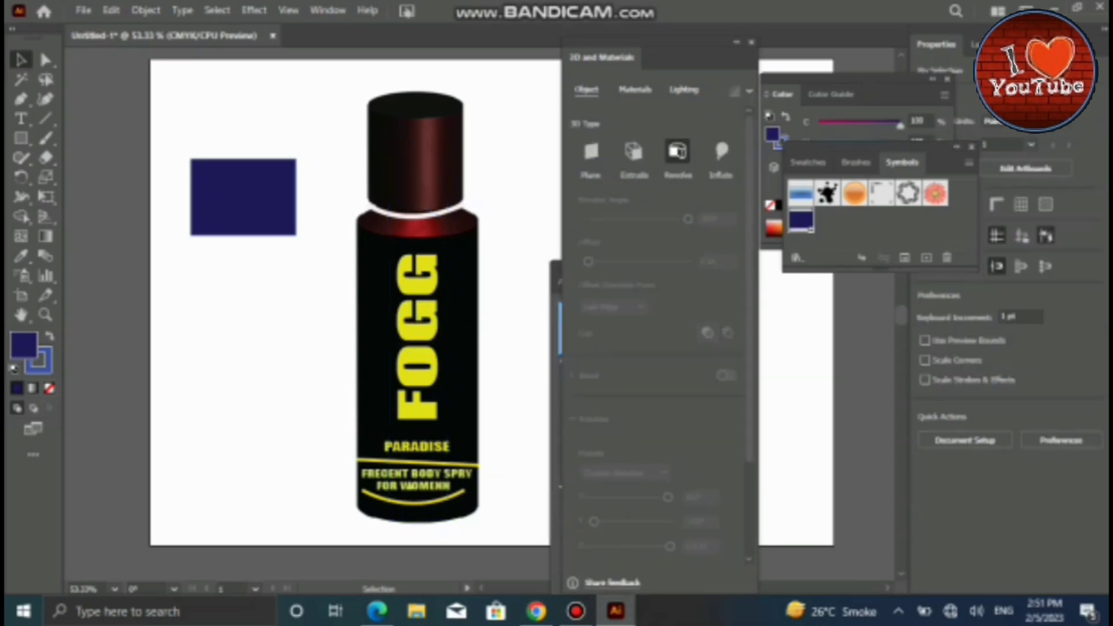
Show the Appearance panel and browse its effects list without adding one
click(327, 10)
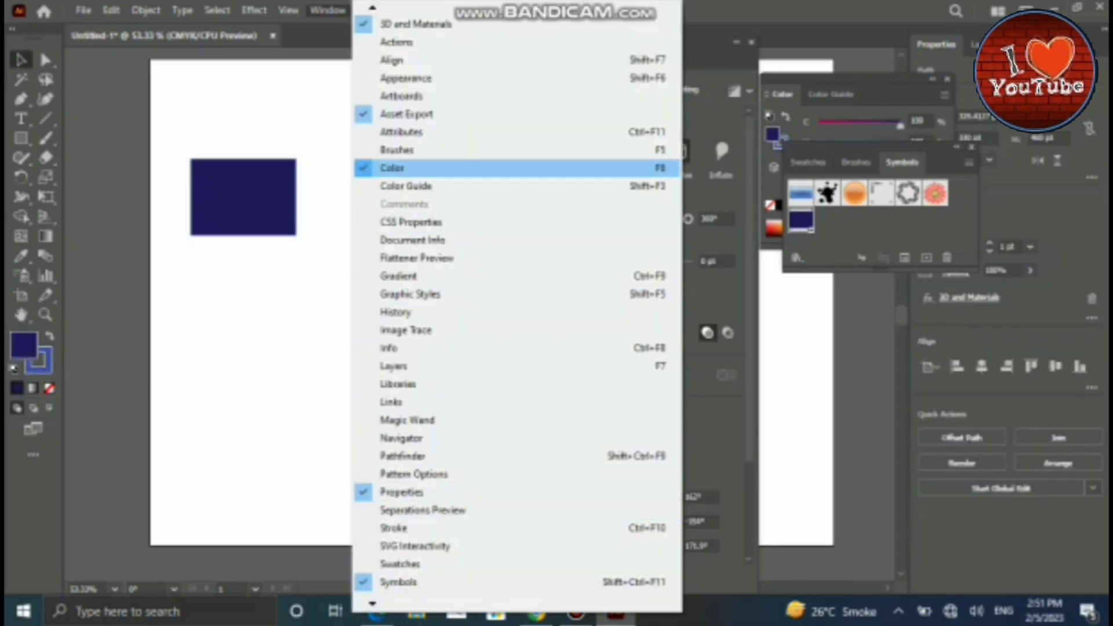
click(406, 115)
click(666, 407)
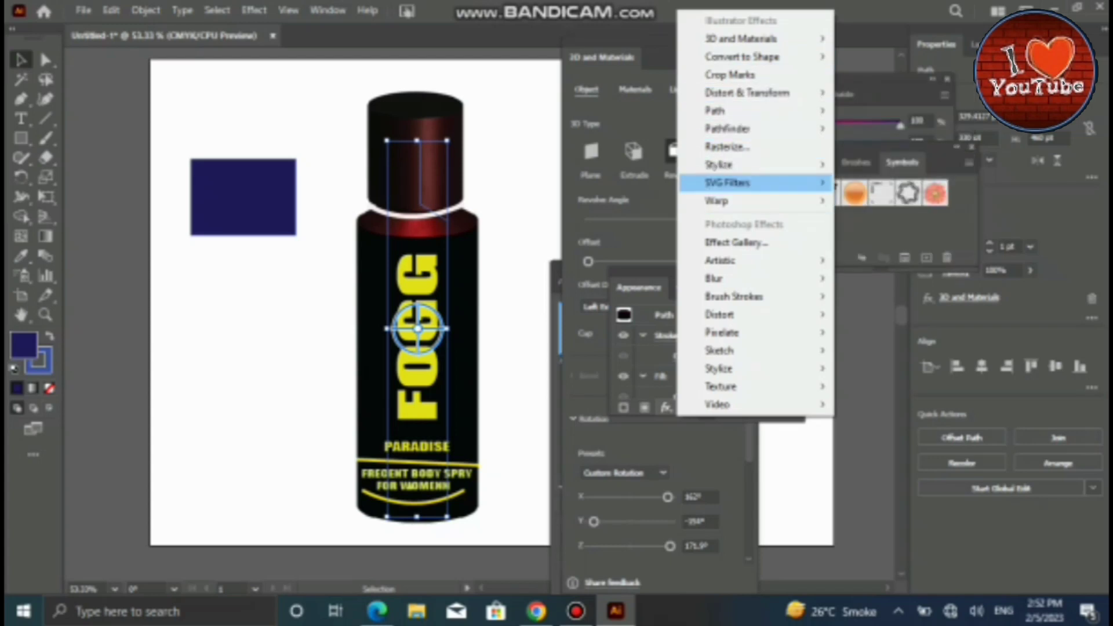
key(Escape)
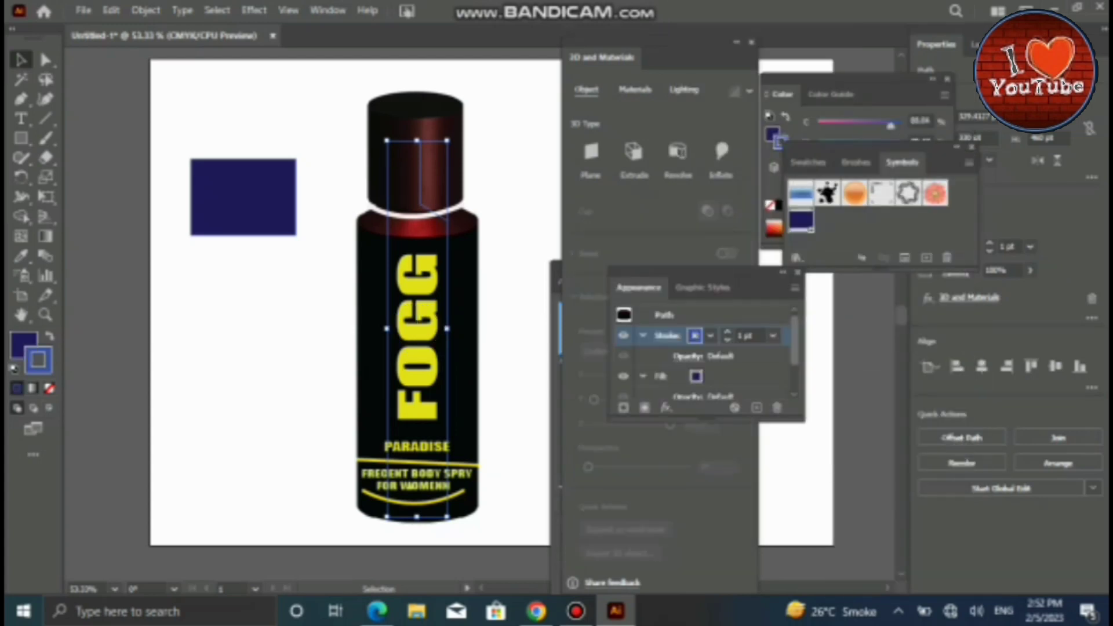
Review the bottle's 3D lighting and material settings, then close the 3D and Materials panel
scroll(655, 330, down, 4)
scroll(655, 330, up, 4)
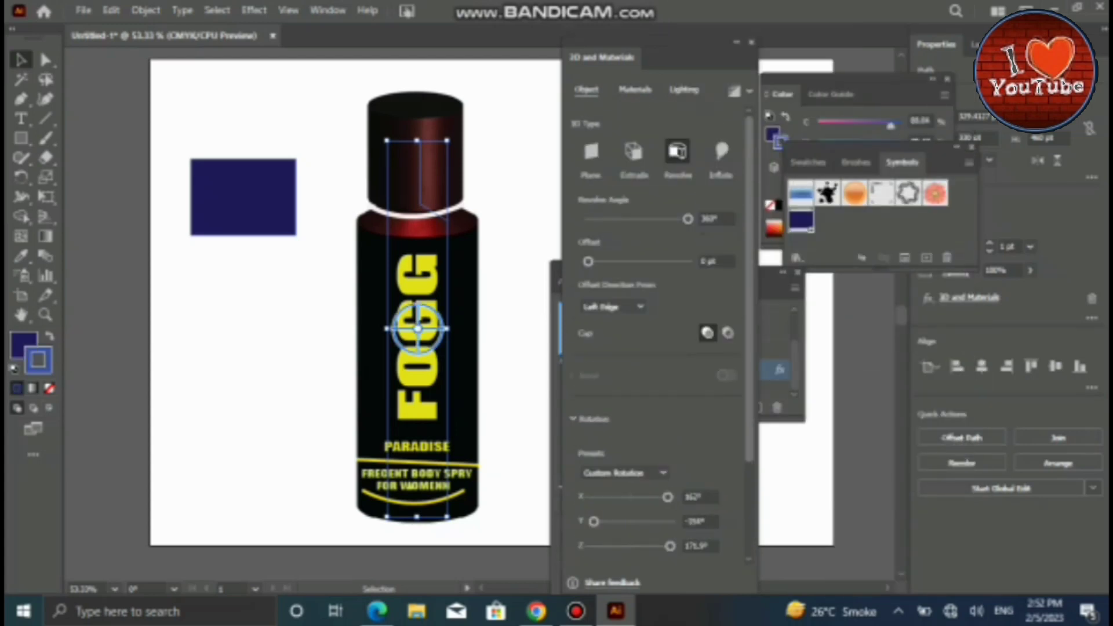
click(684, 89)
scroll(655, 331, down, 1)
click(635, 90)
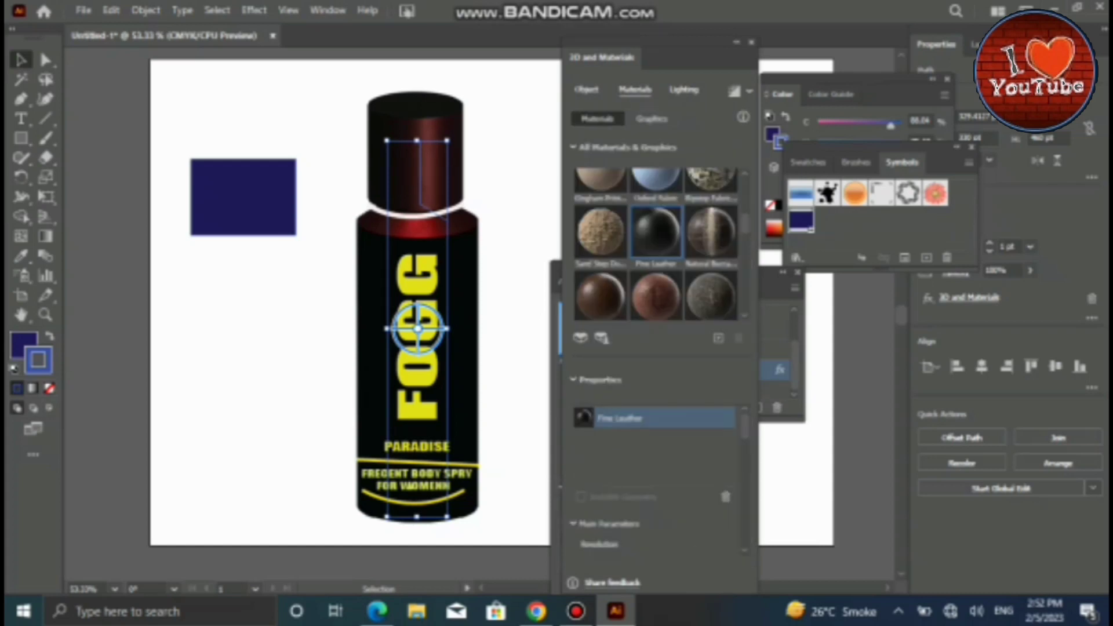
key(ctrl+shift+a)
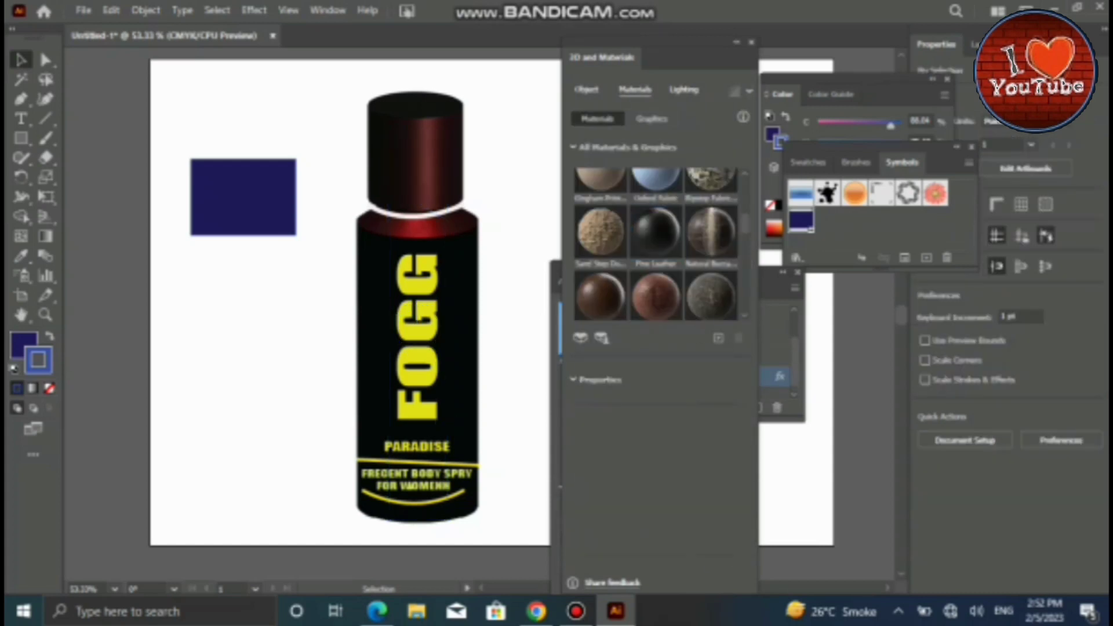
click(751, 42)
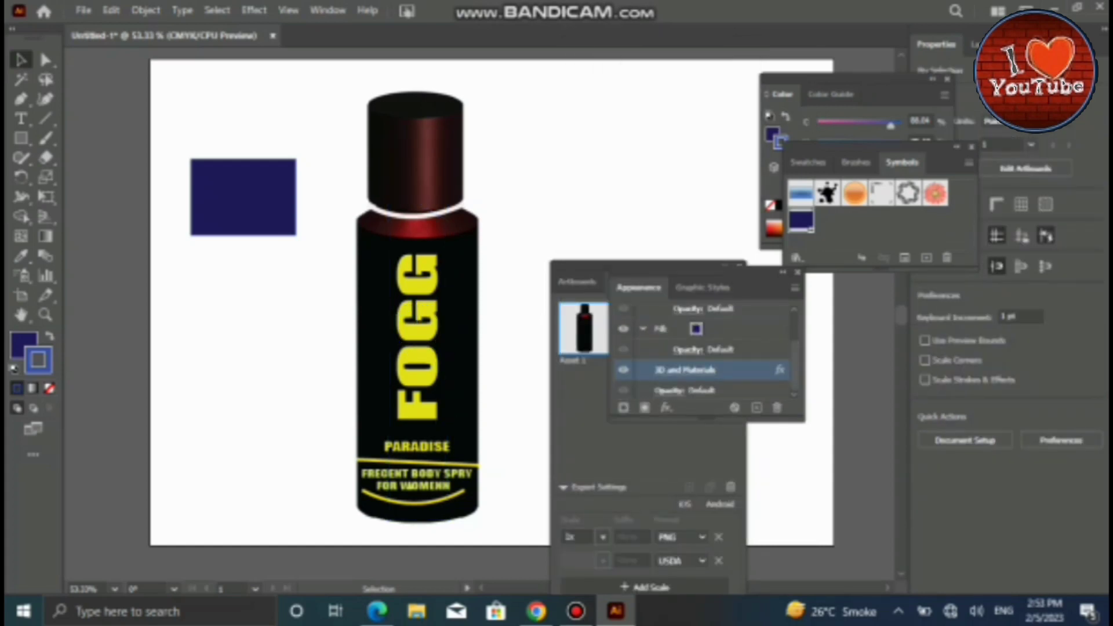
Recolour the rectangle a brighter blue, then delete it
click(623, 407)
click(695, 376)
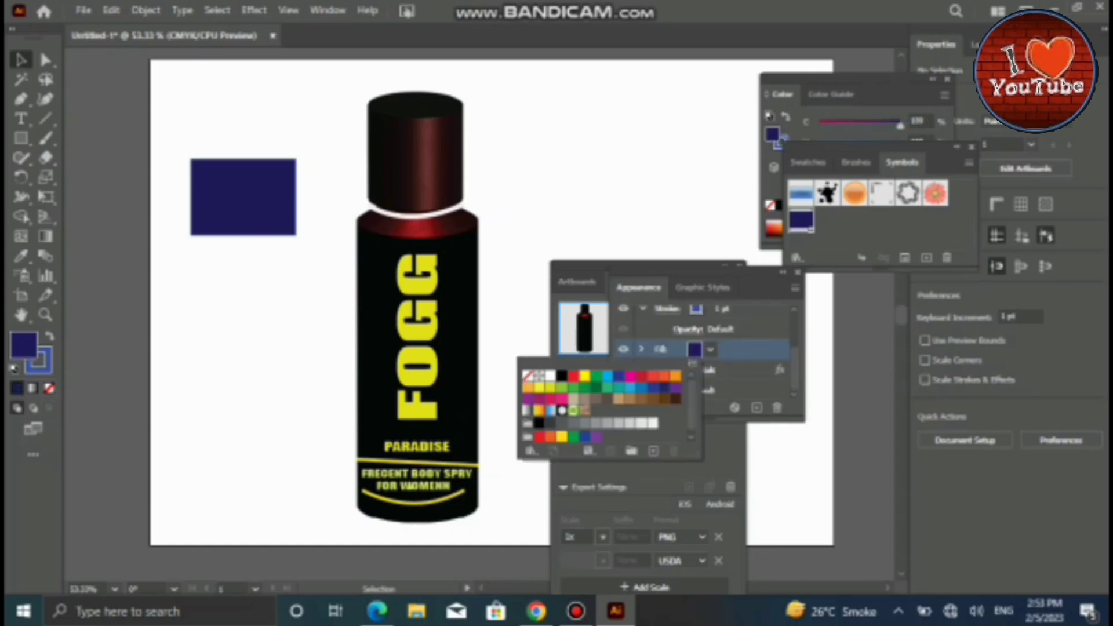
click(616, 387)
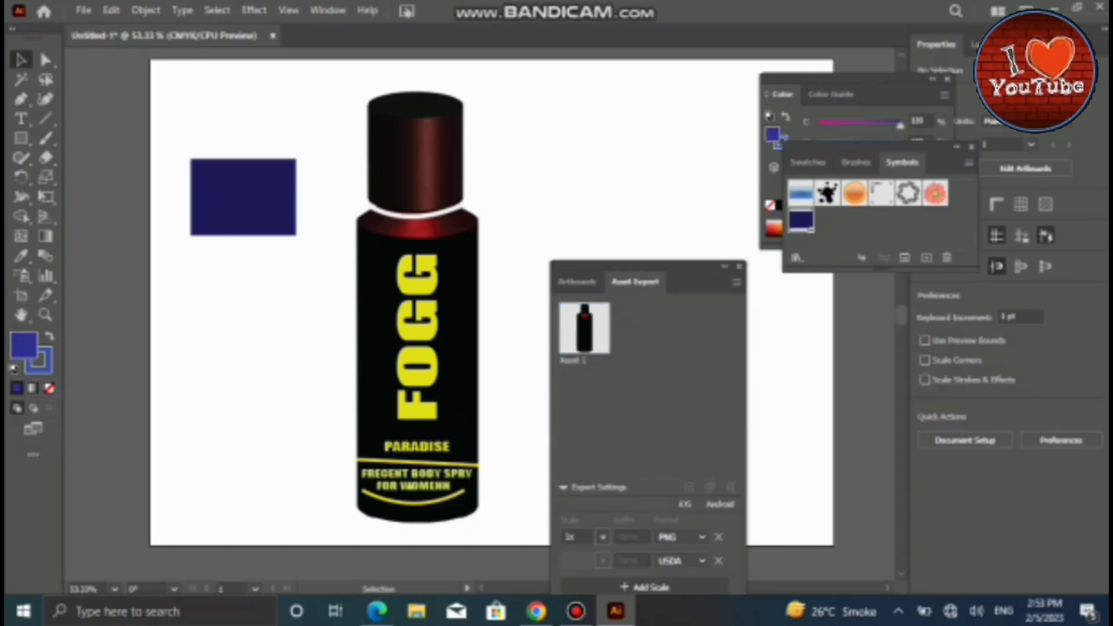
key(Delete)
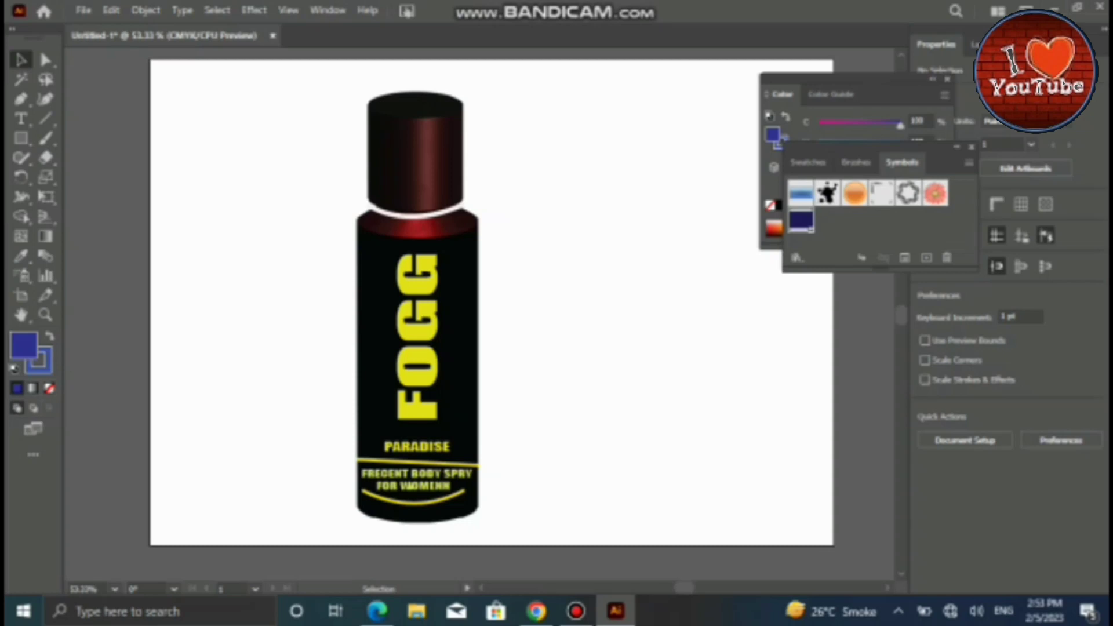
key(shift+s)
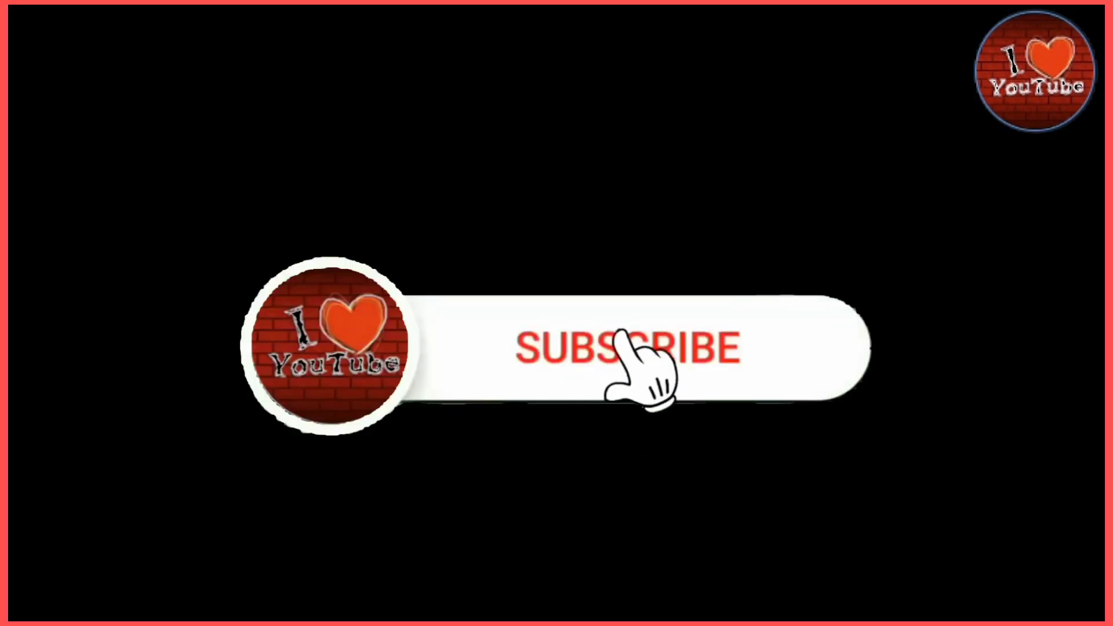